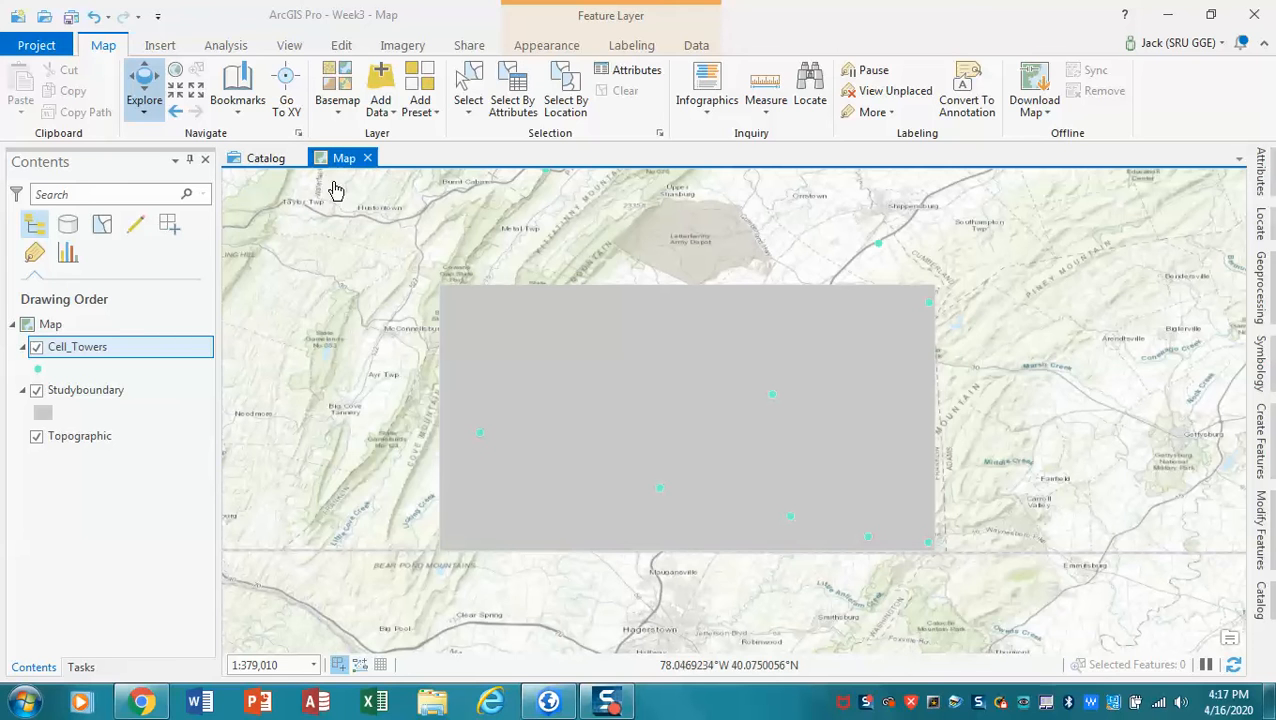
Step: Check the project's geodatabases in the catalog and return to the map view
click(264, 168)
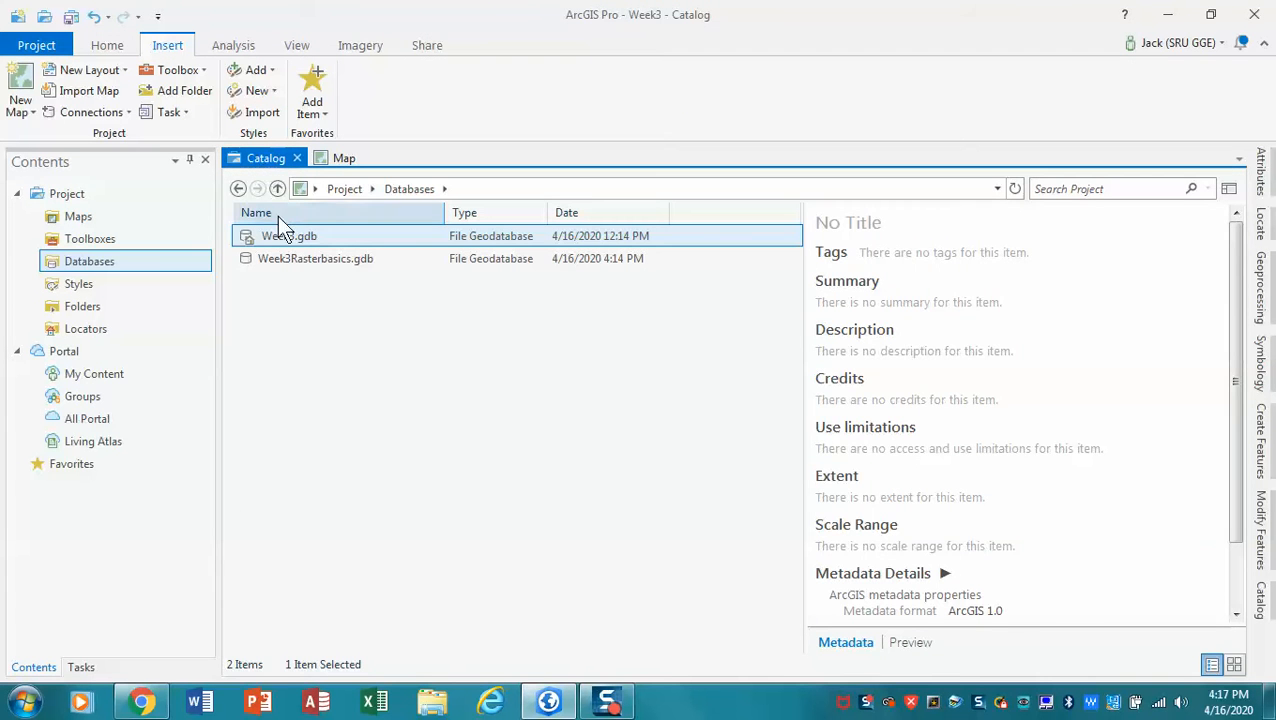
right_click(291, 290)
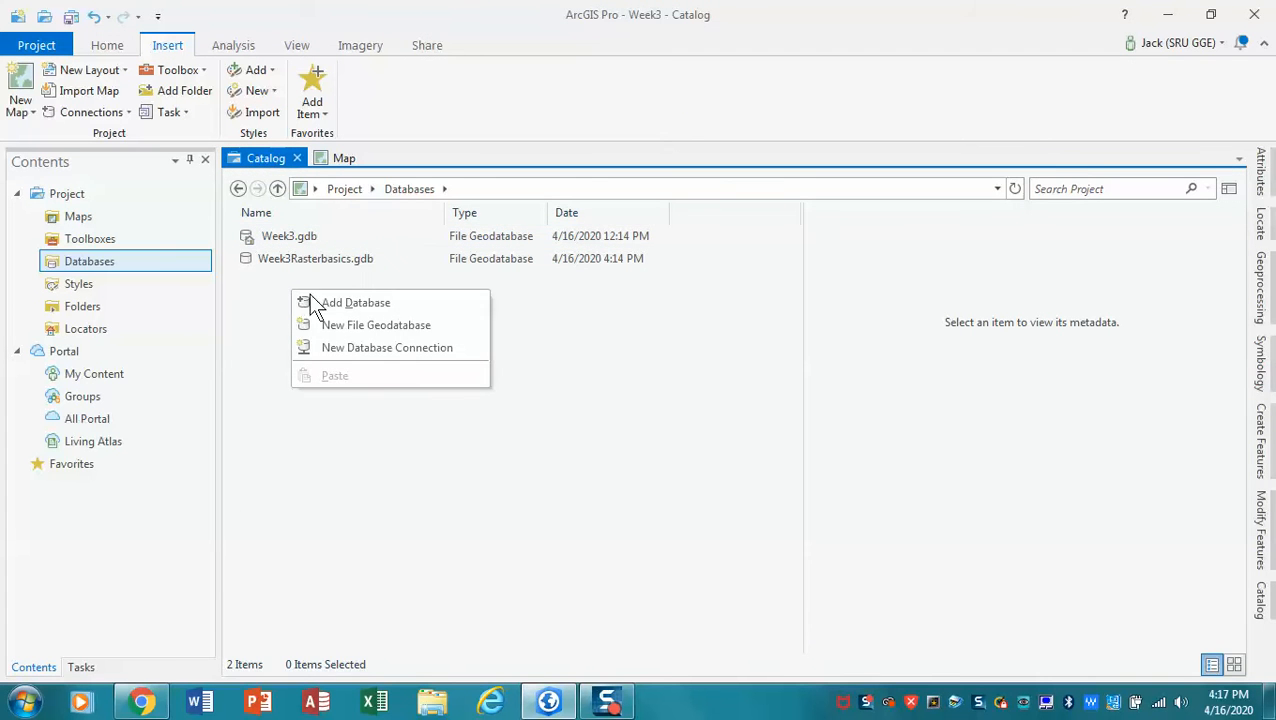
click(239, 312)
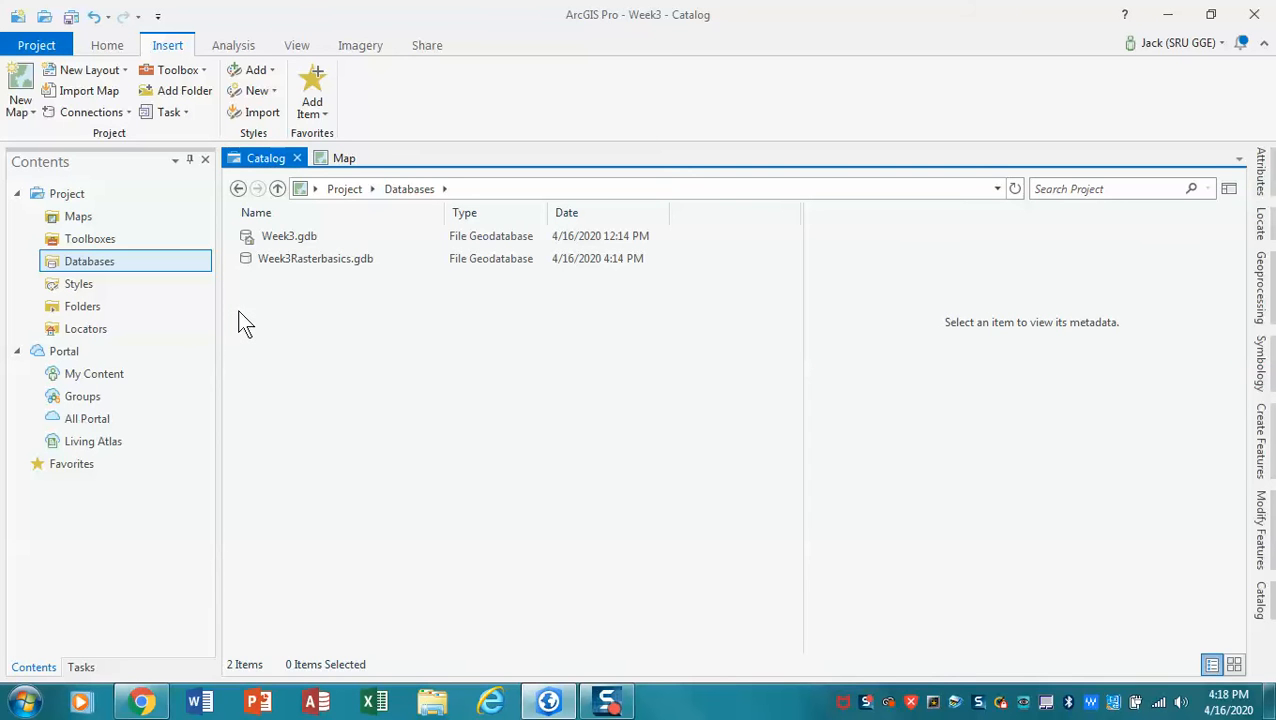
click(337, 163)
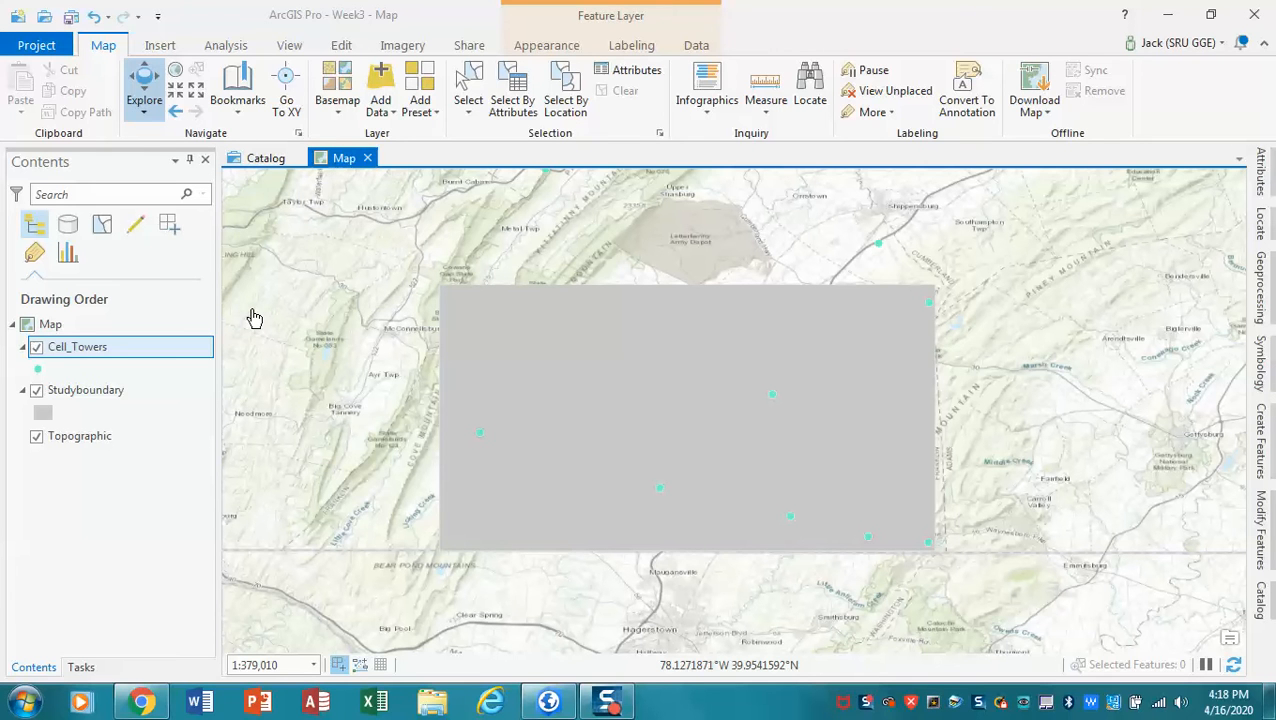
Step: Find the Create Thiessen Polygons geoprocessing tool and choose Cell_Towers as its input features
click(227, 47)
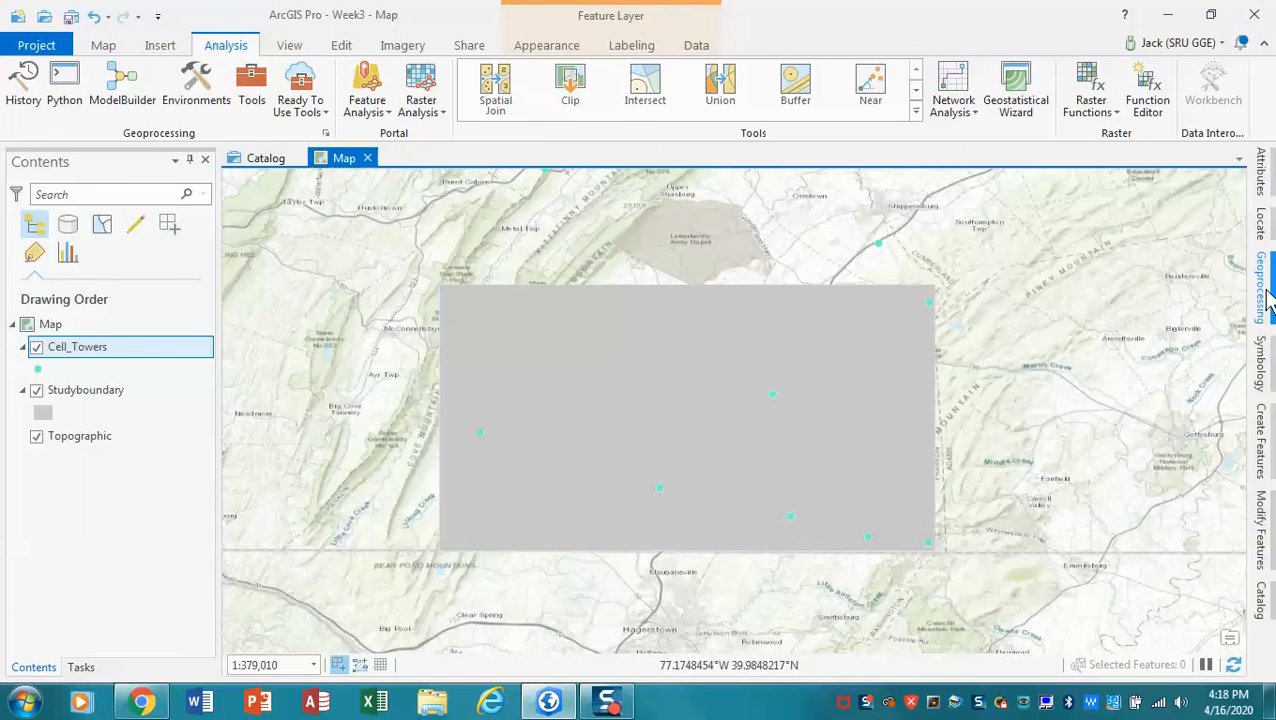
click(250, 84)
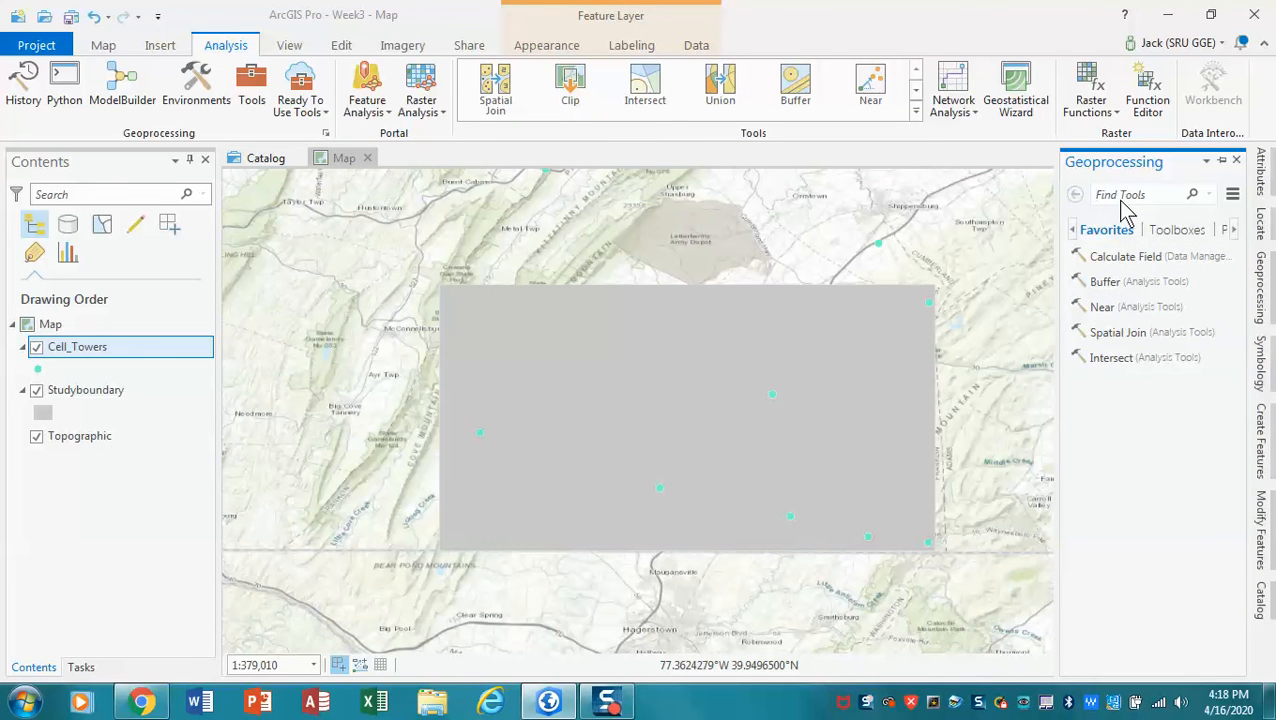
text(thie)
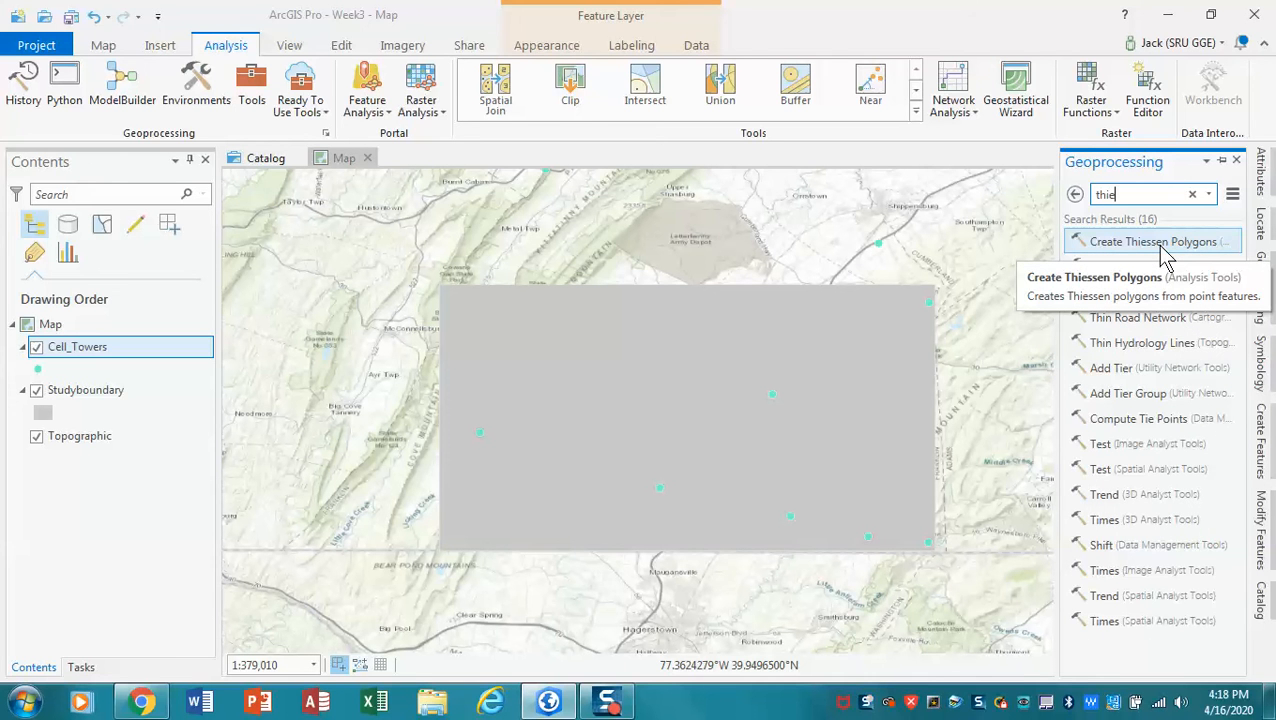
click(1163, 243)
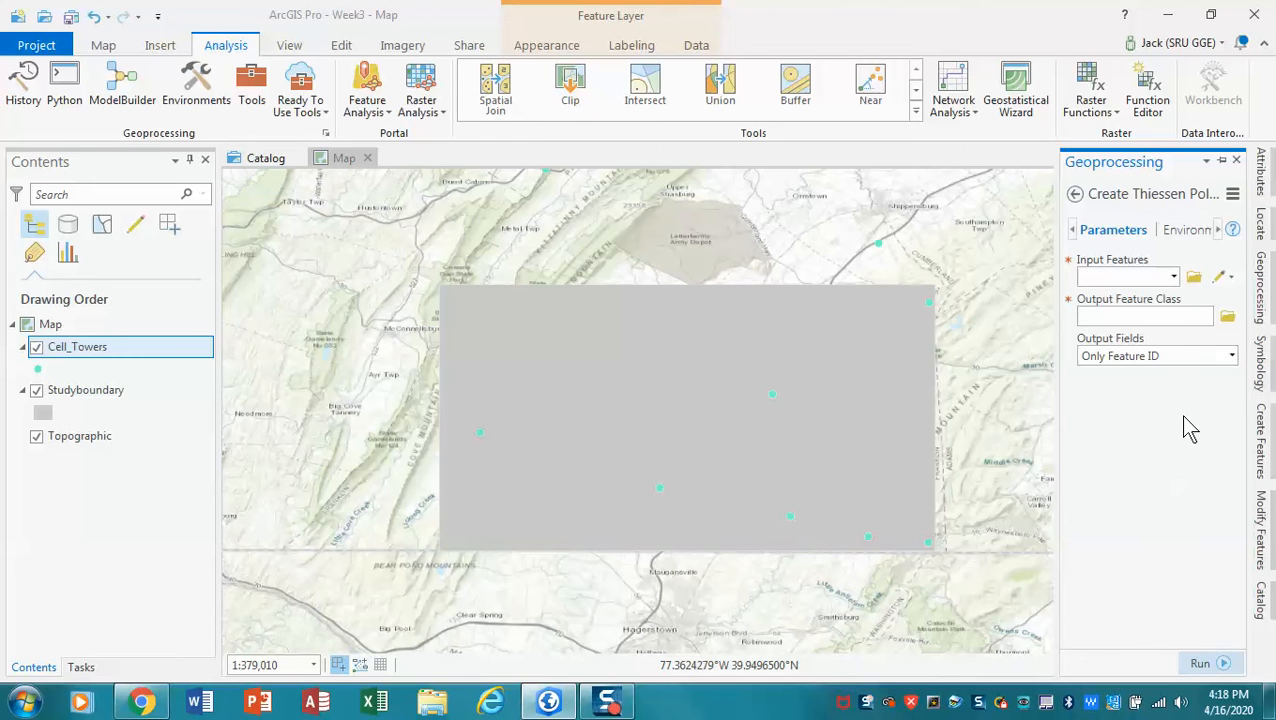
click(1174, 277)
click(1135, 296)
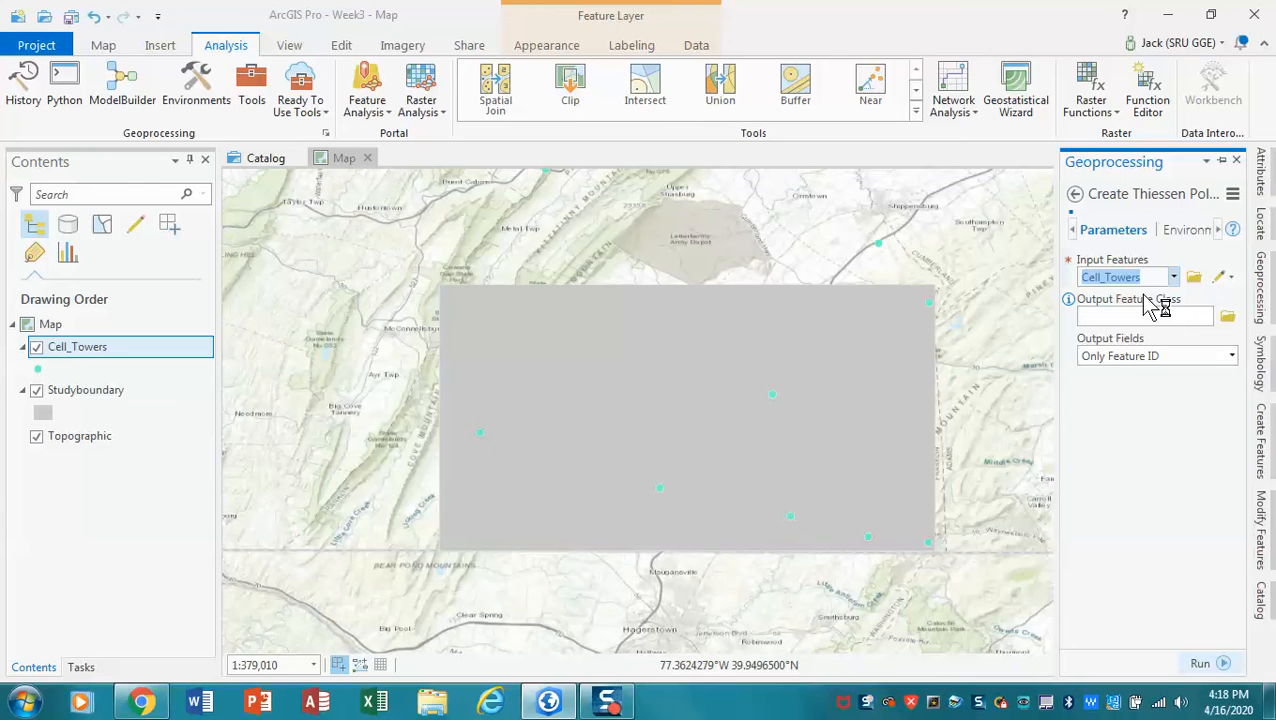
Step: Set the output feature class to ThiessencelltowersPro inside results.gdb in the Week3_DATASETS folder on the Desktop
click(1227, 317)
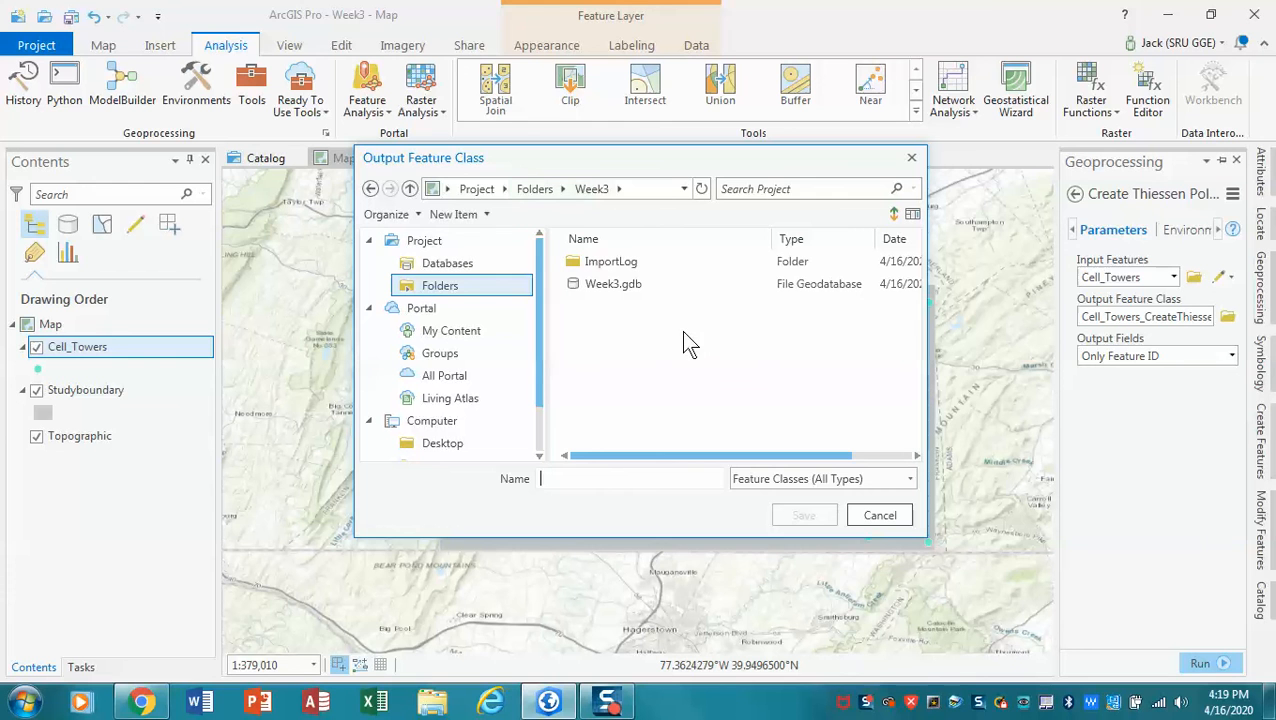
click(458, 266)
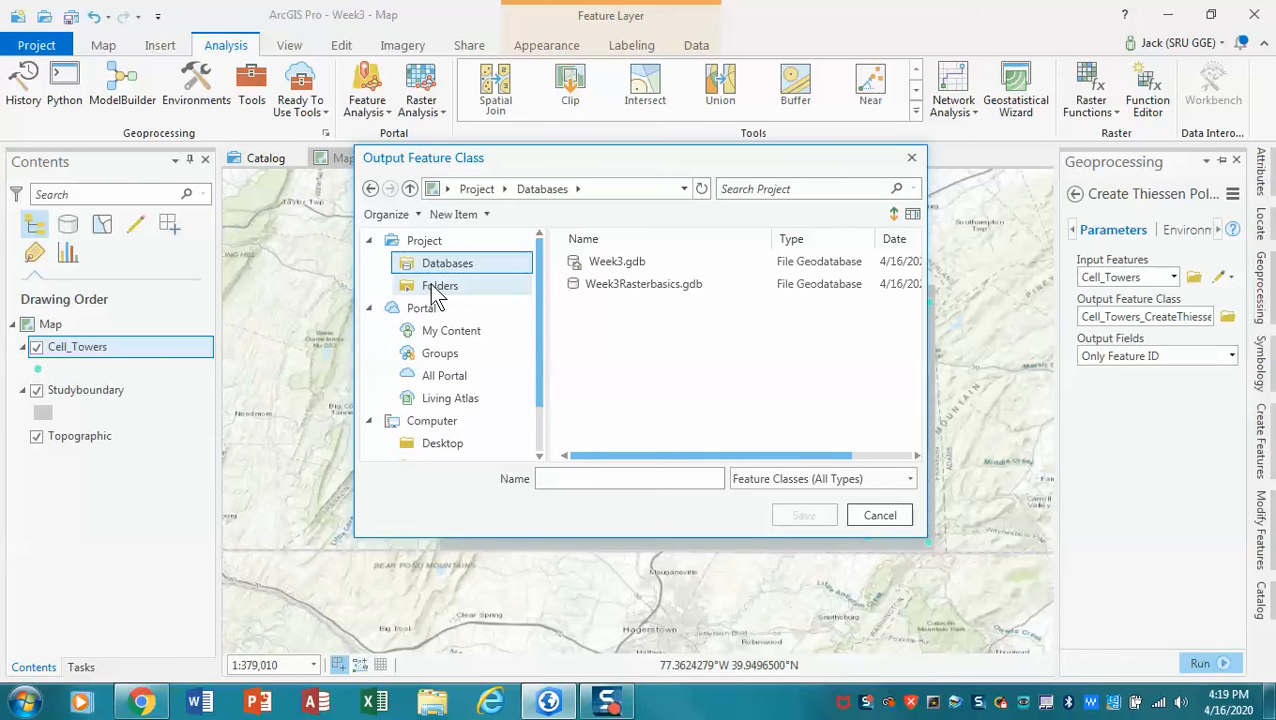
click(440, 442)
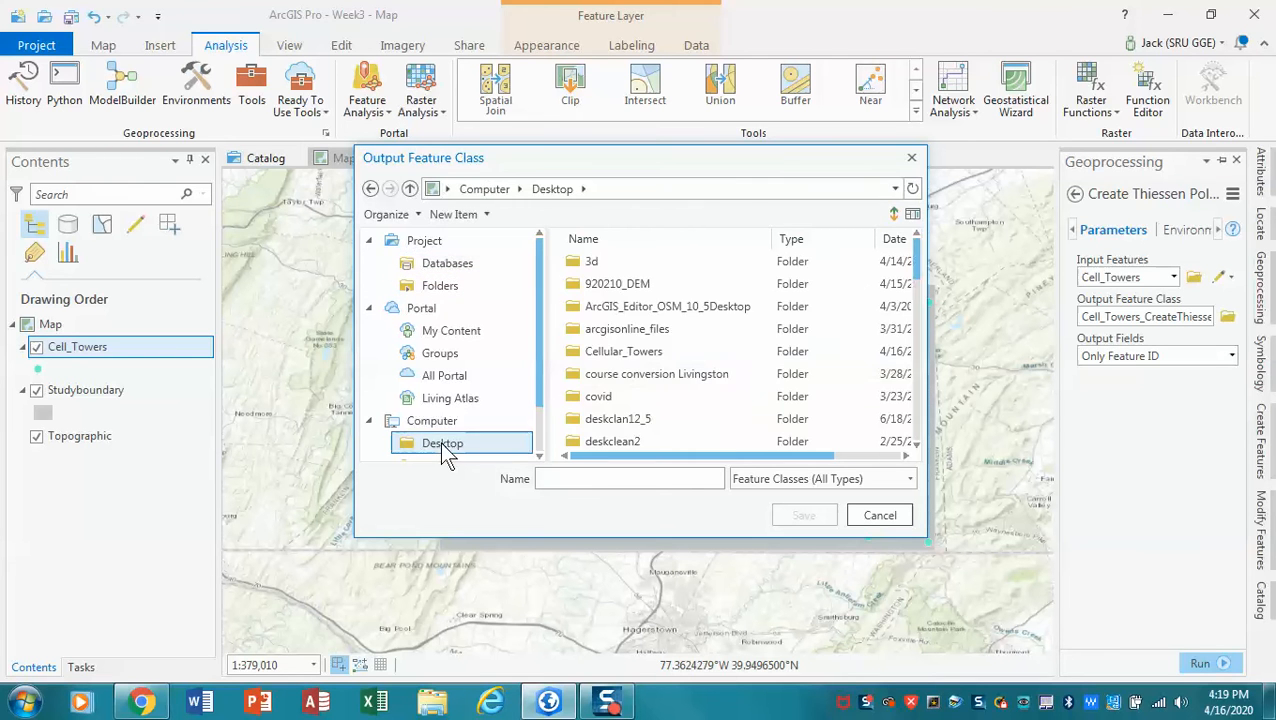
drag(917, 270, 921, 446)
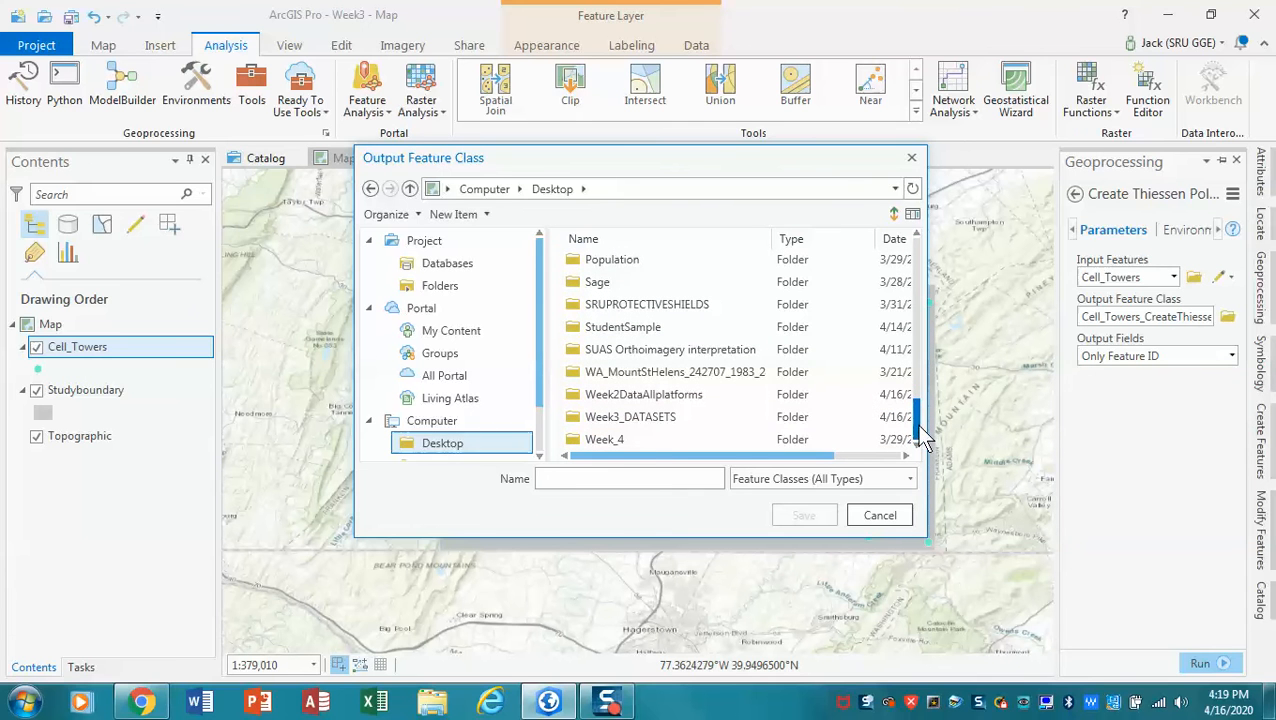
double_click(639, 418)
double_click(610, 285)
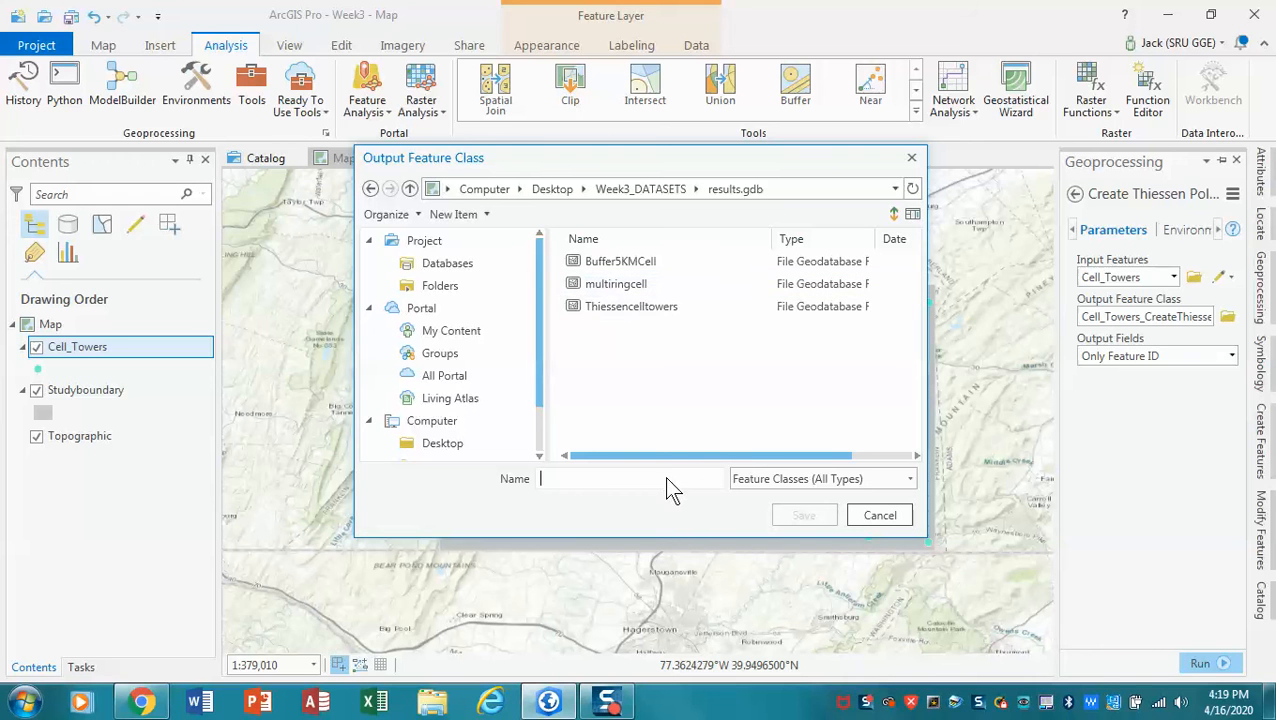
click(633, 308)
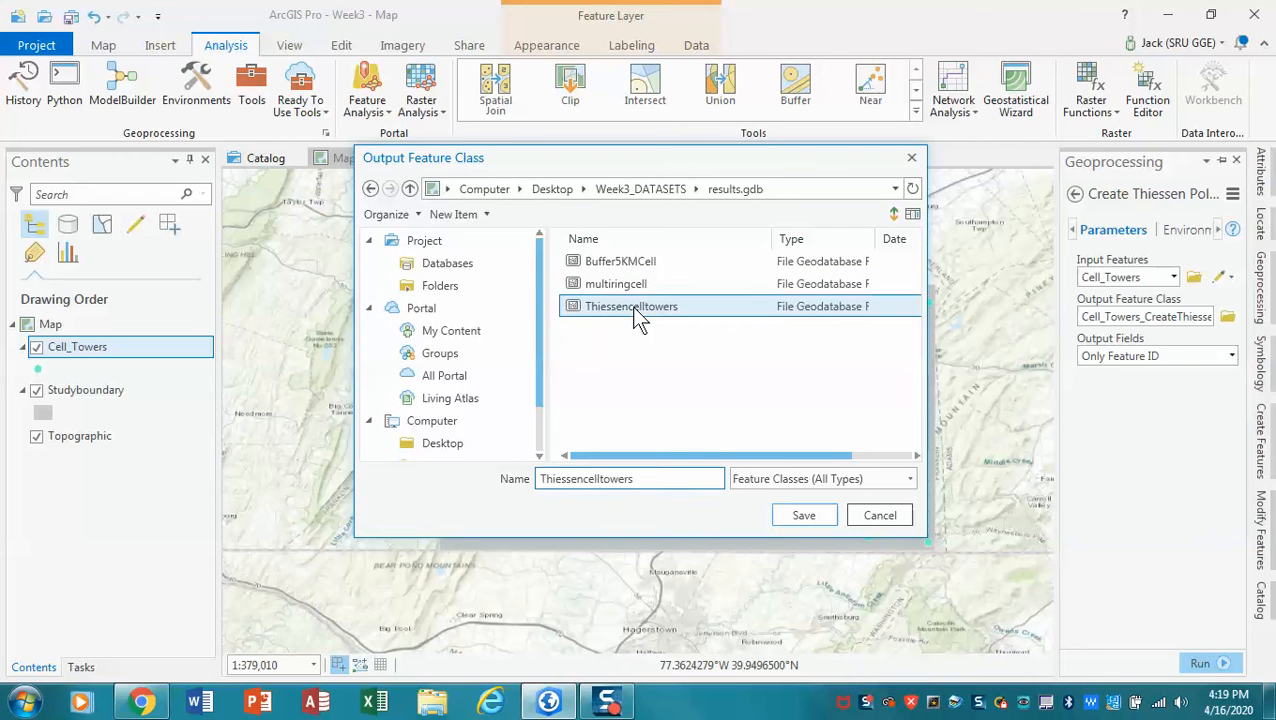
text(Pro)
click(791, 517)
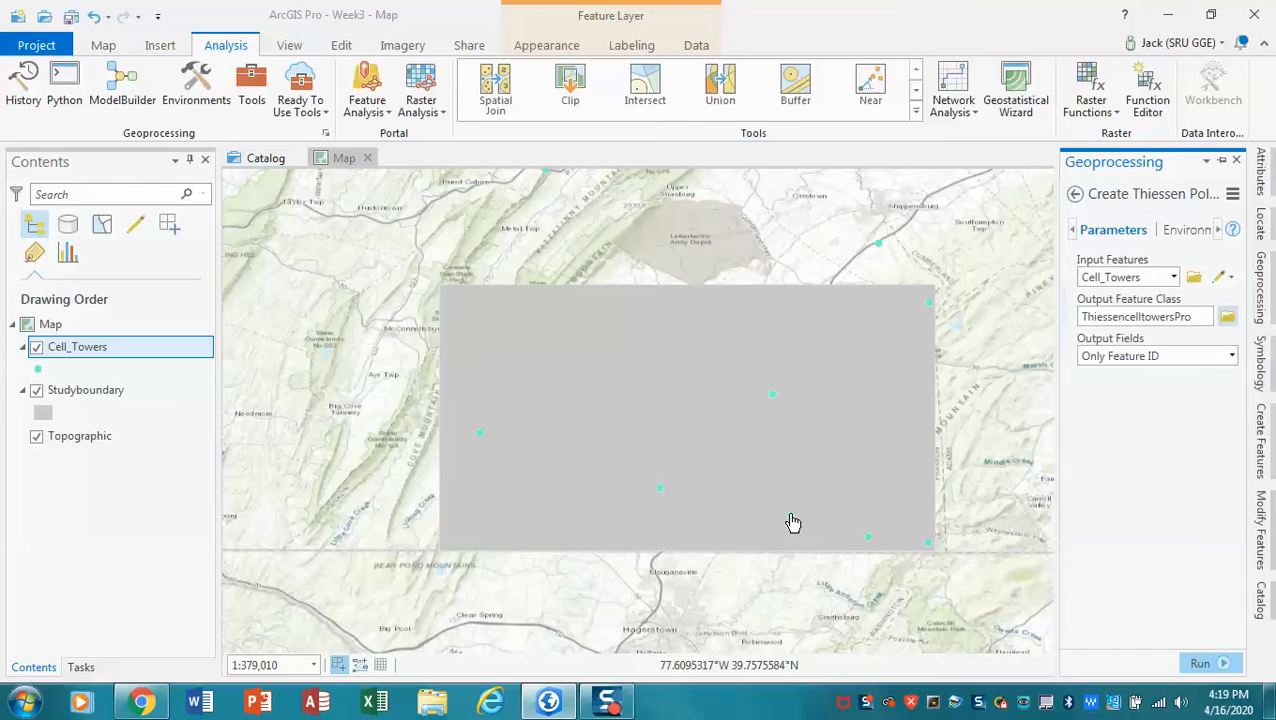
Step: Run Create Thiessen Polygons with All fields as output fields and the processing extent matching the Studyboundary layer
click(1231, 356)
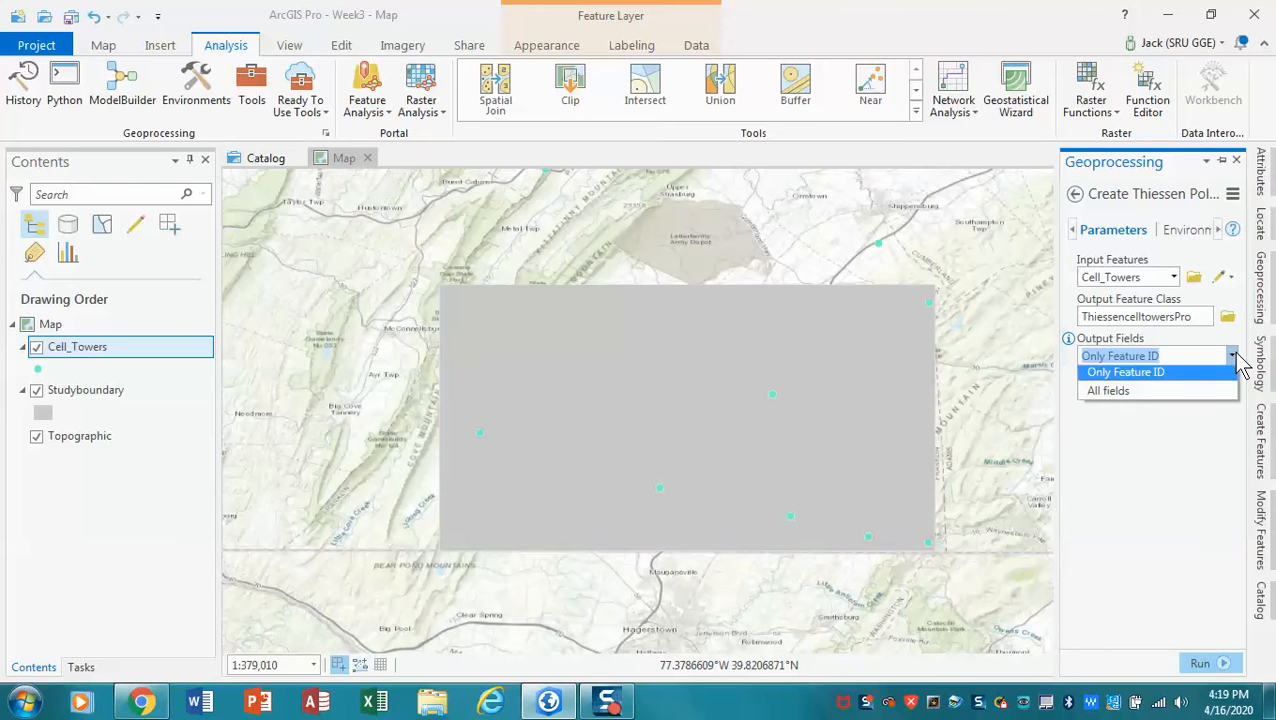
click(1183, 395)
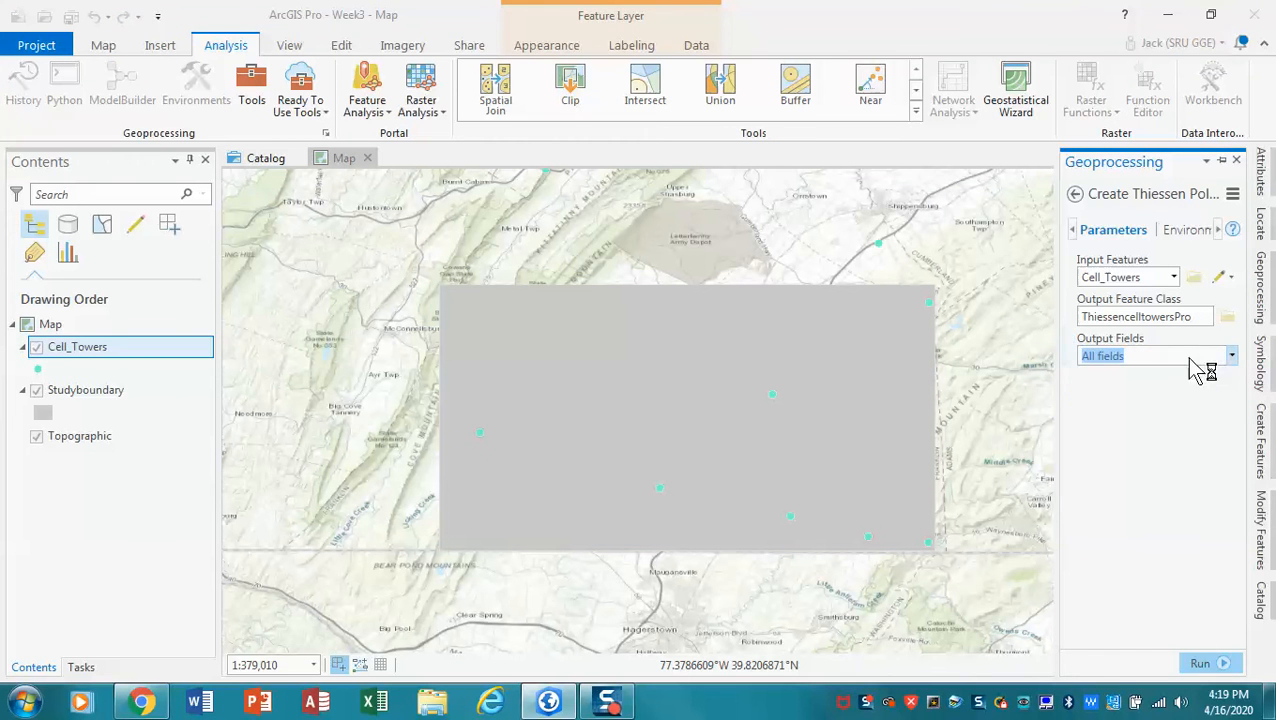
click(1196, 234)
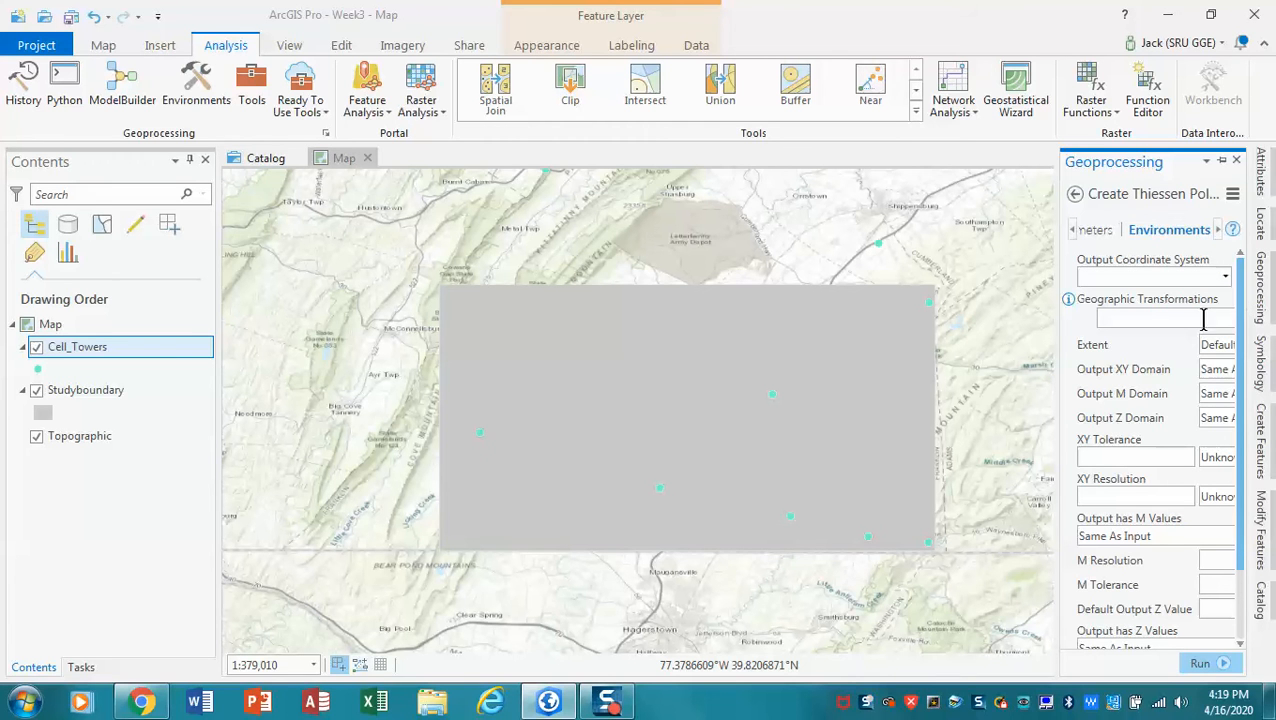
click(1214, 348)
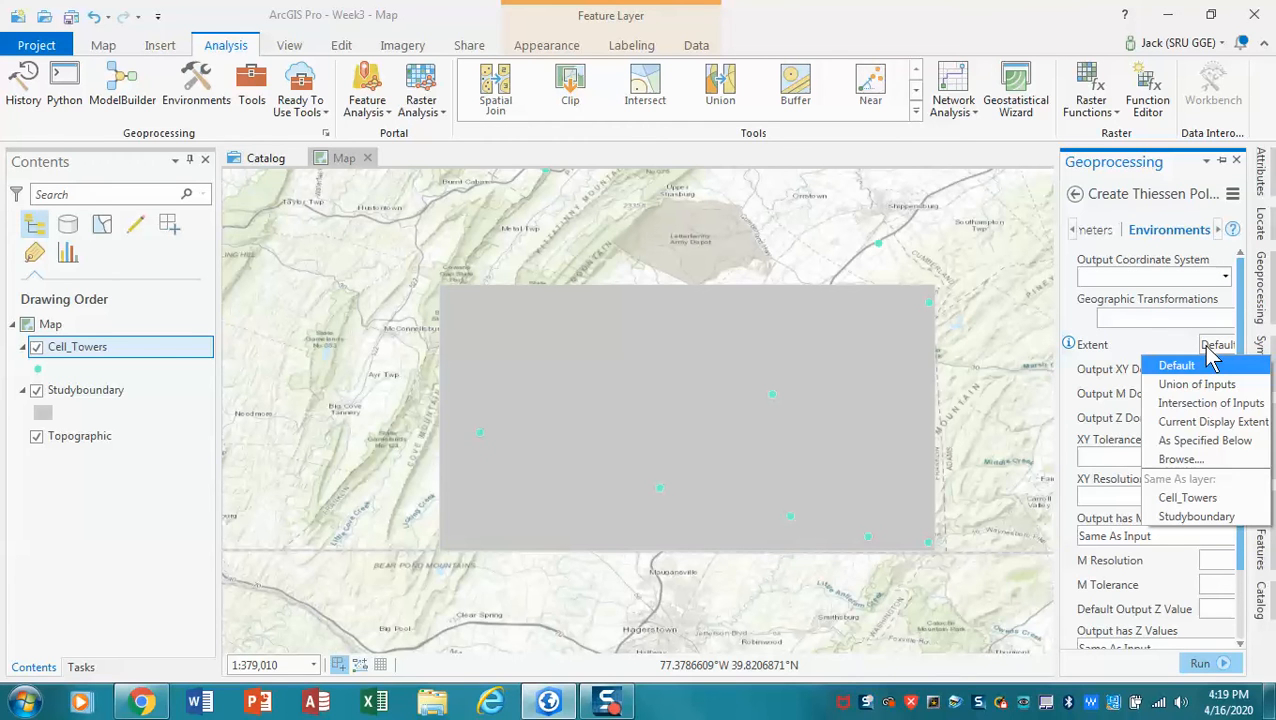
click(1197, 517)
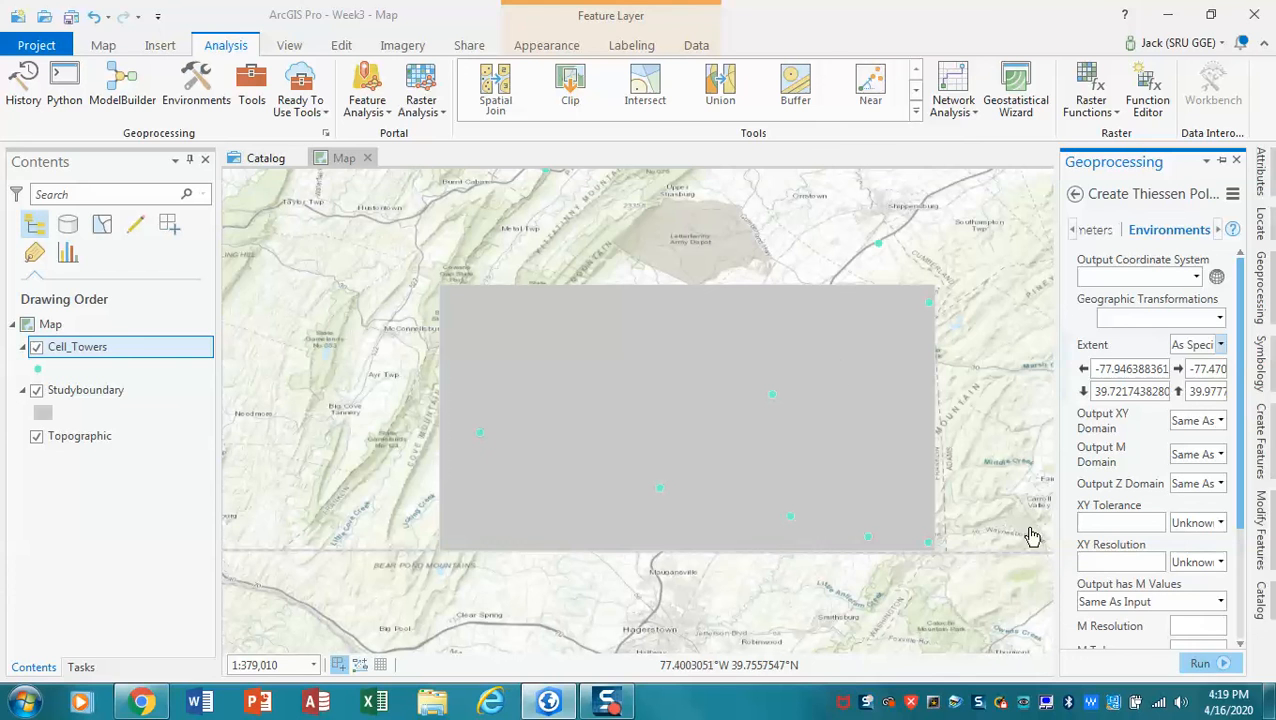
click(1208, 665)
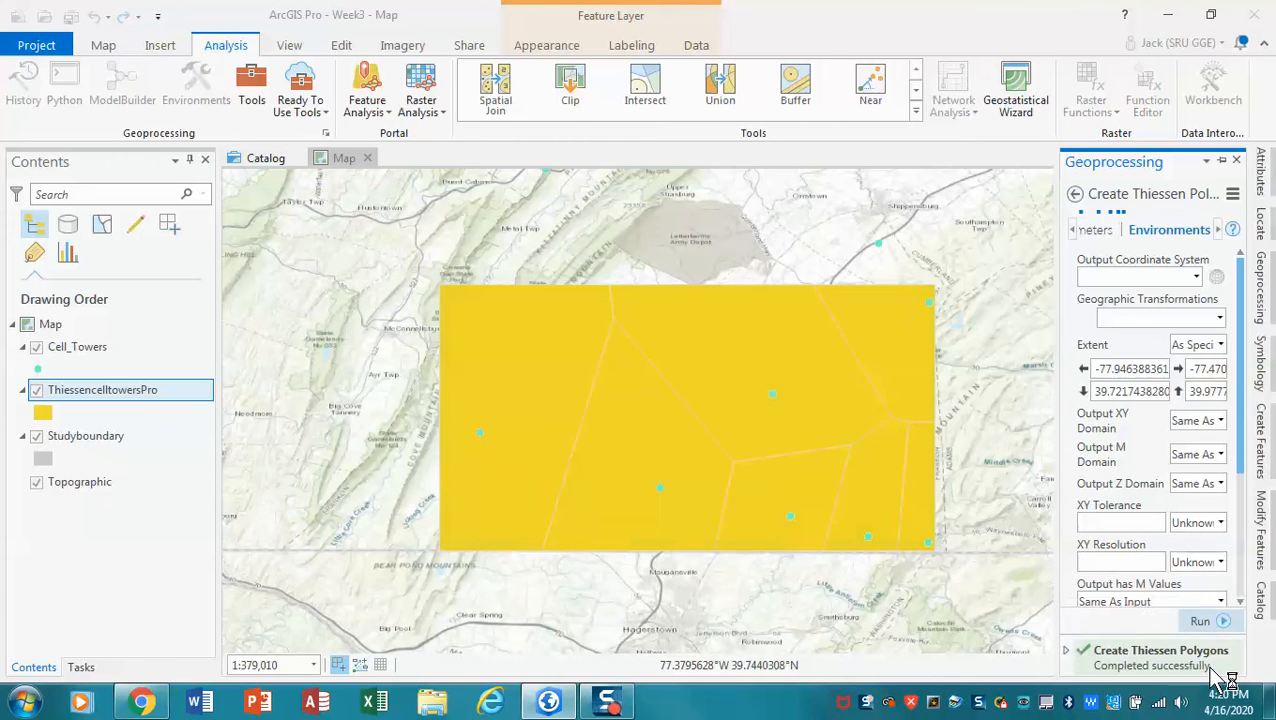
mouse_move(1216, 677)
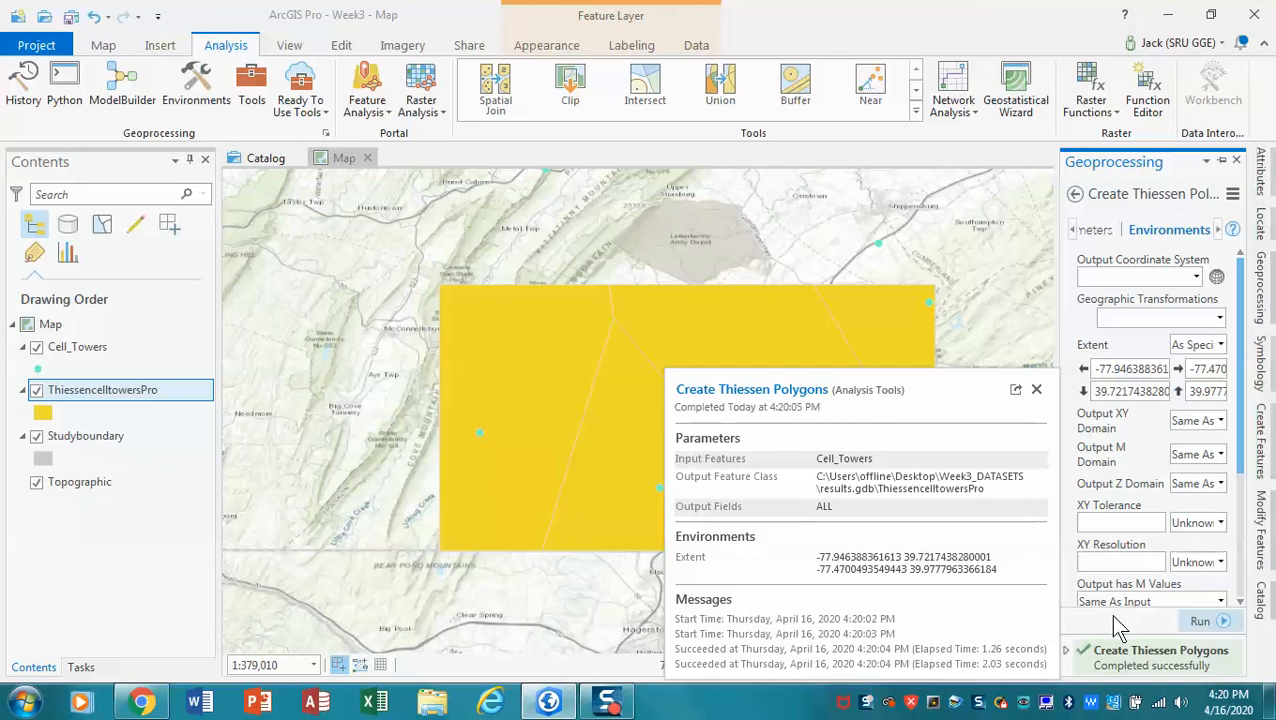
click(1036, 390)
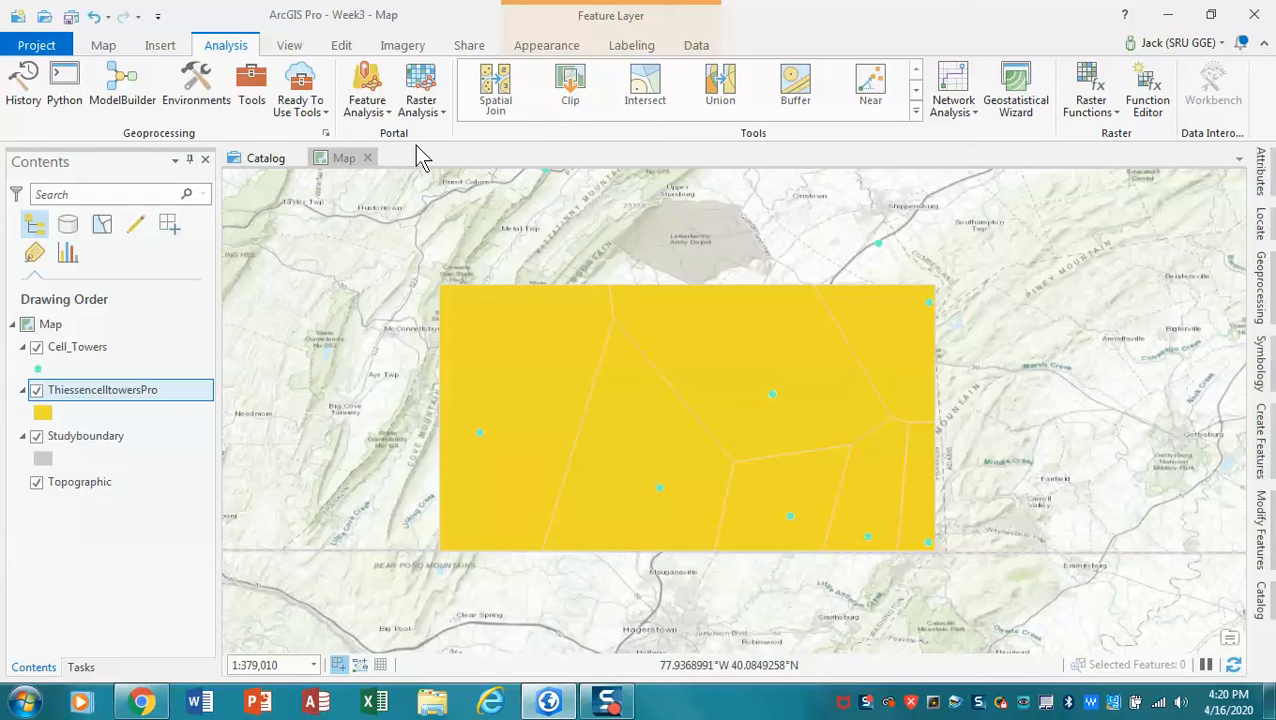
Step: Open the Buffer geoprocessing tool and choose Cell_Towers as its input features
click(1270, 290)
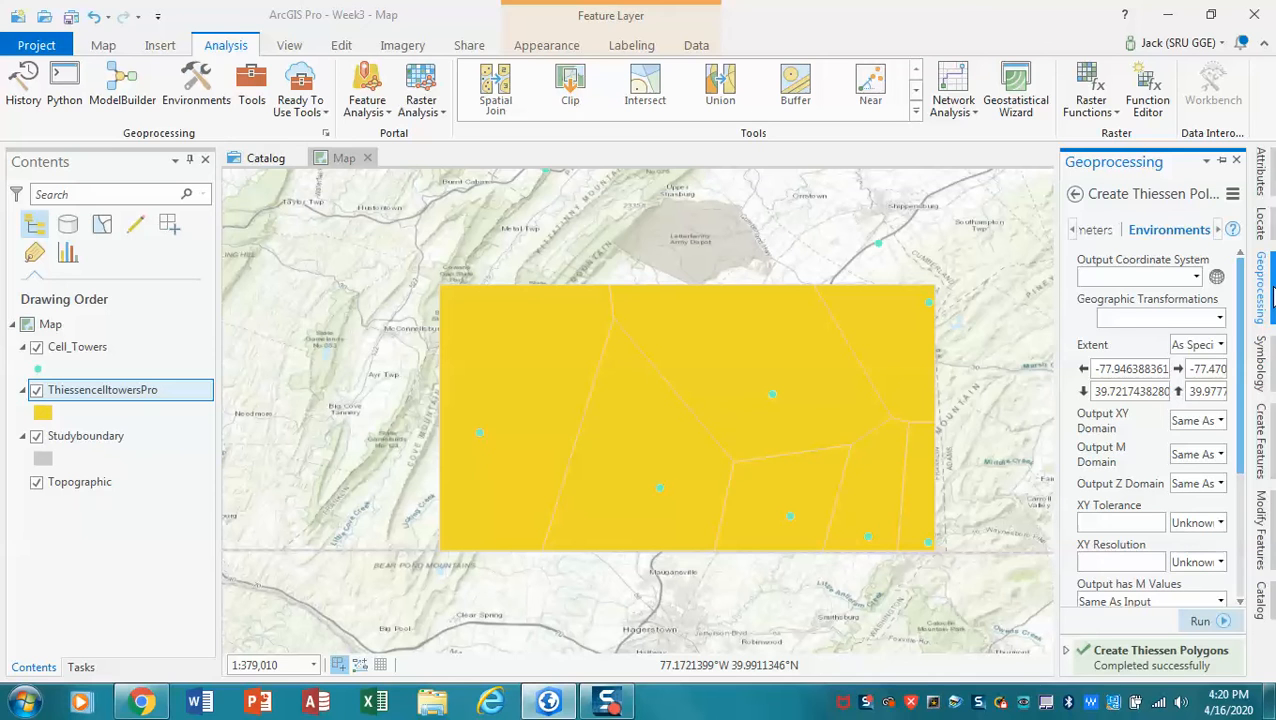
click(1075, 195)
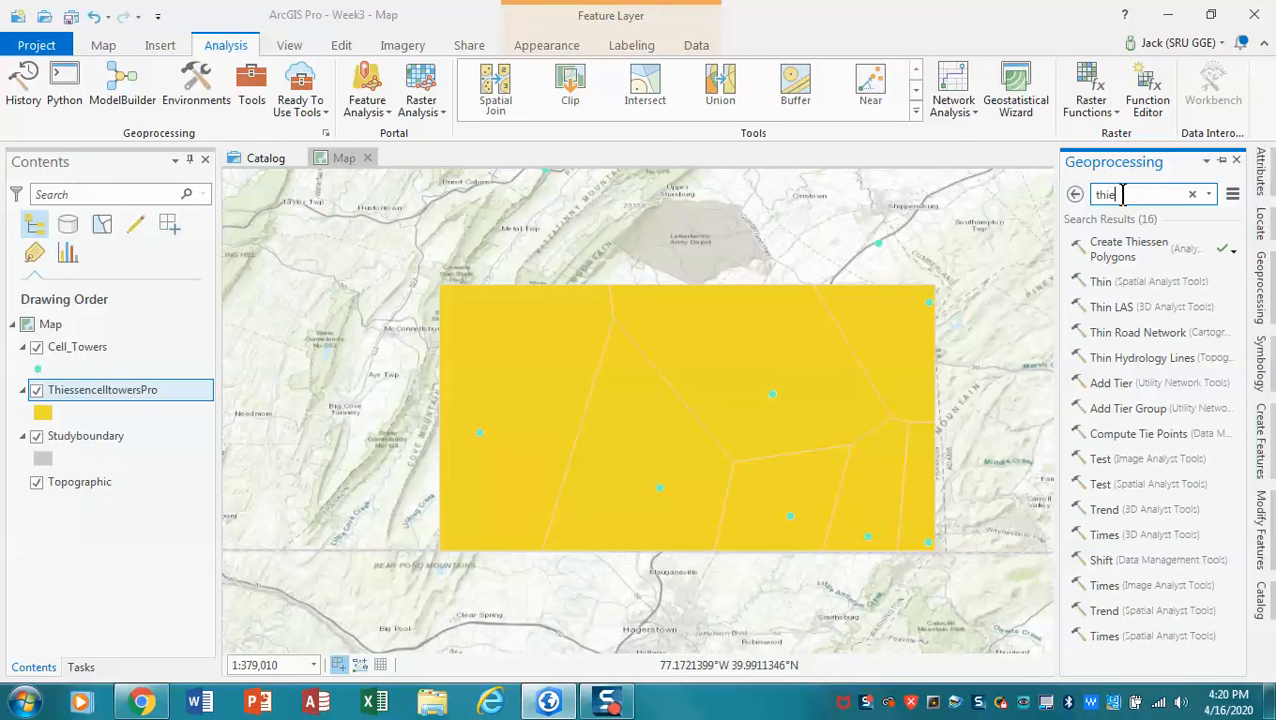
drag(1122, 194, 1072, 200)
click(797, 90)
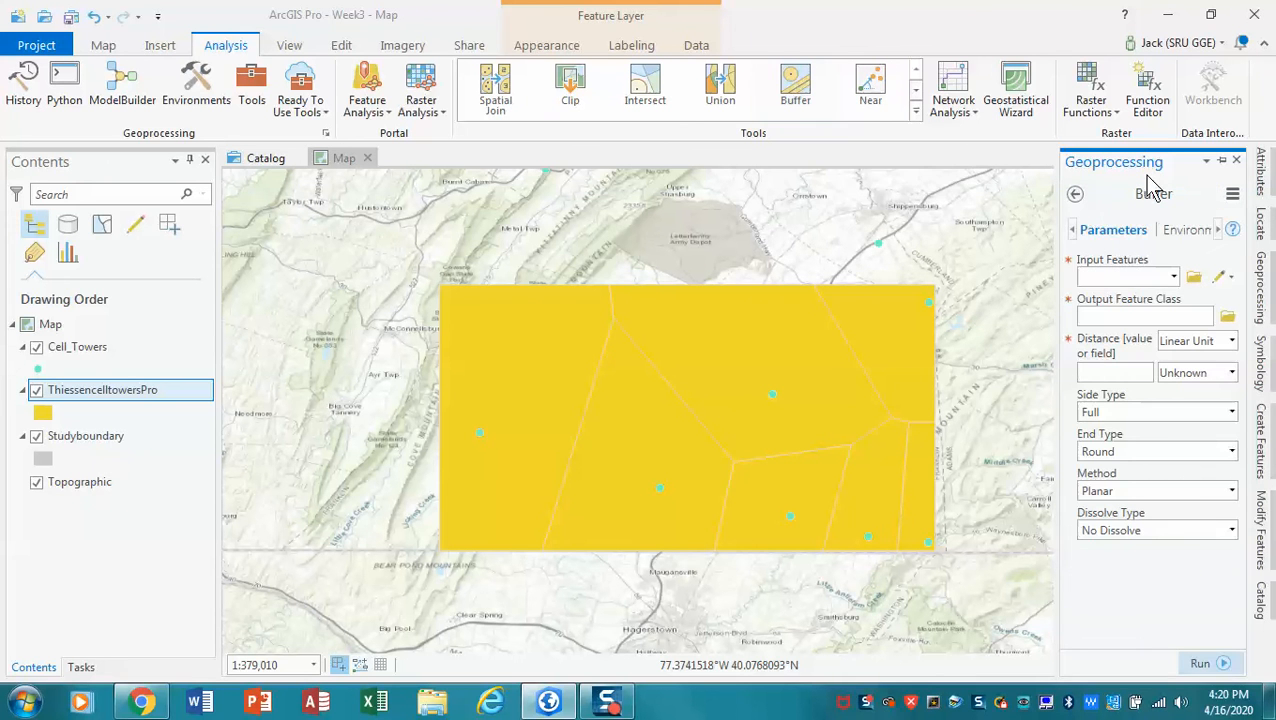
click(1147, 278)
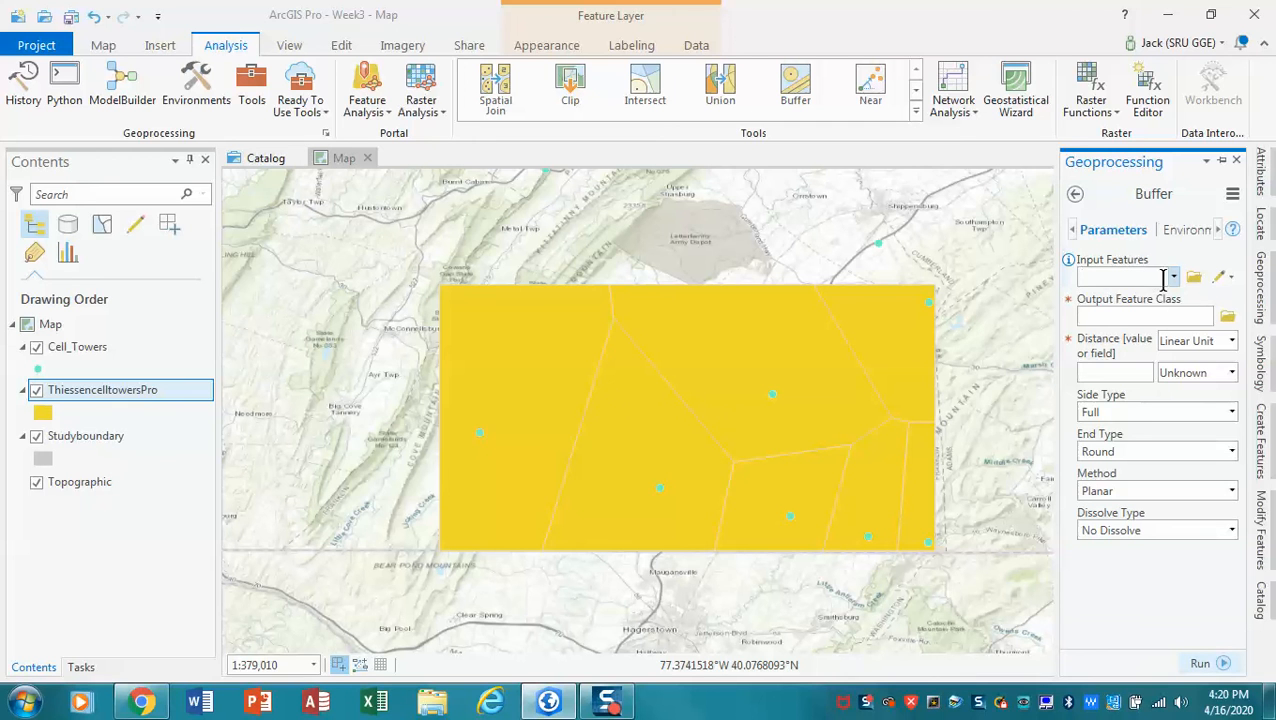
click(1173, 277)
click(1154, 302)
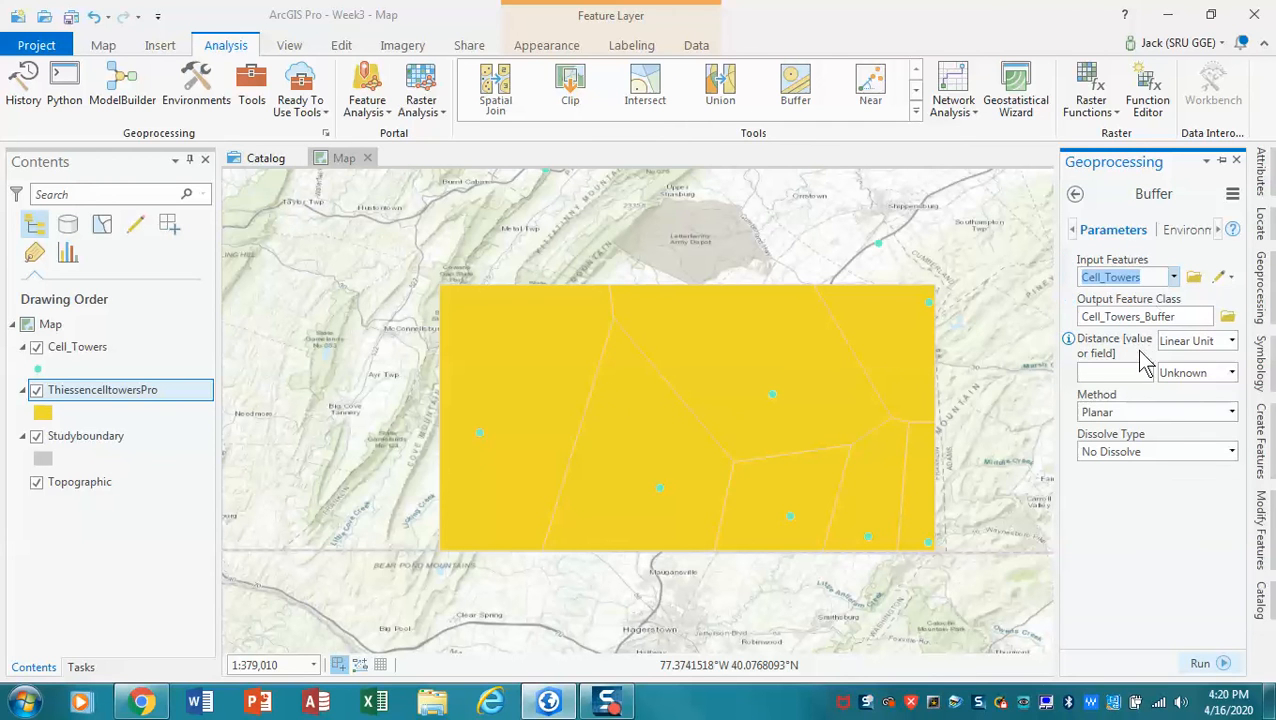
Step: Set the buffer distance to 5 kilometers
click(1213, 386)
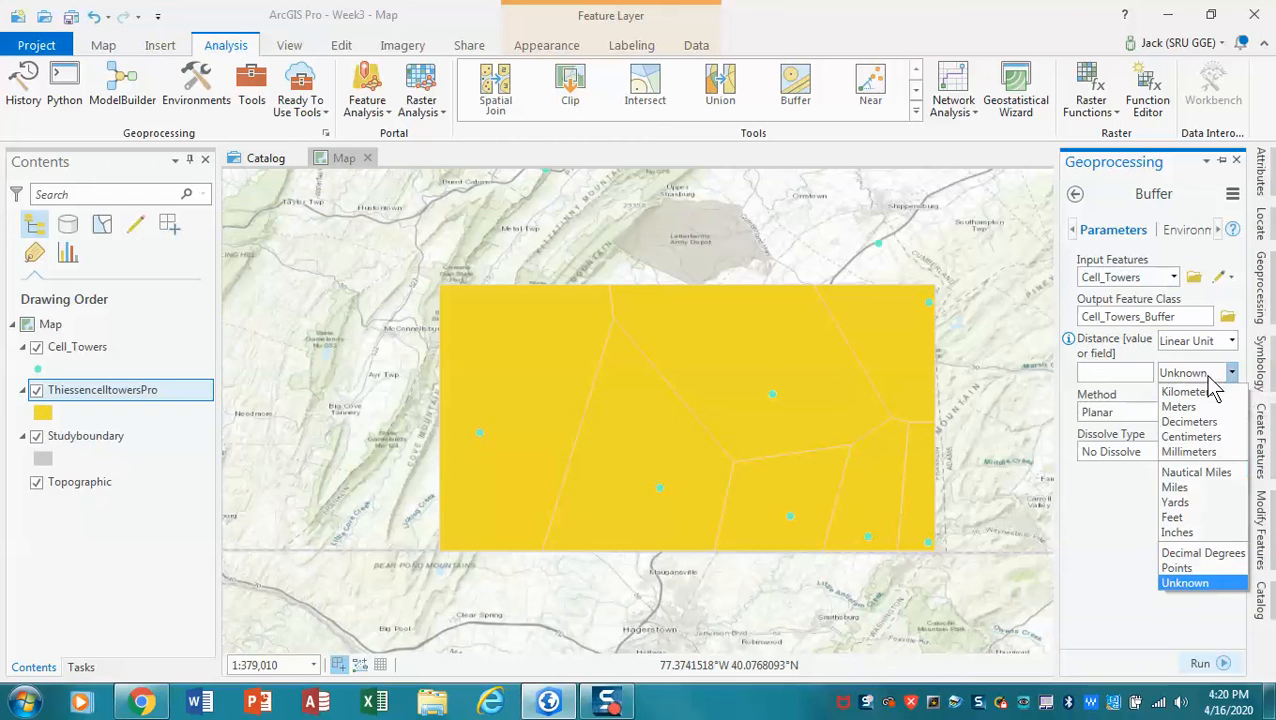
click(1175, 391)
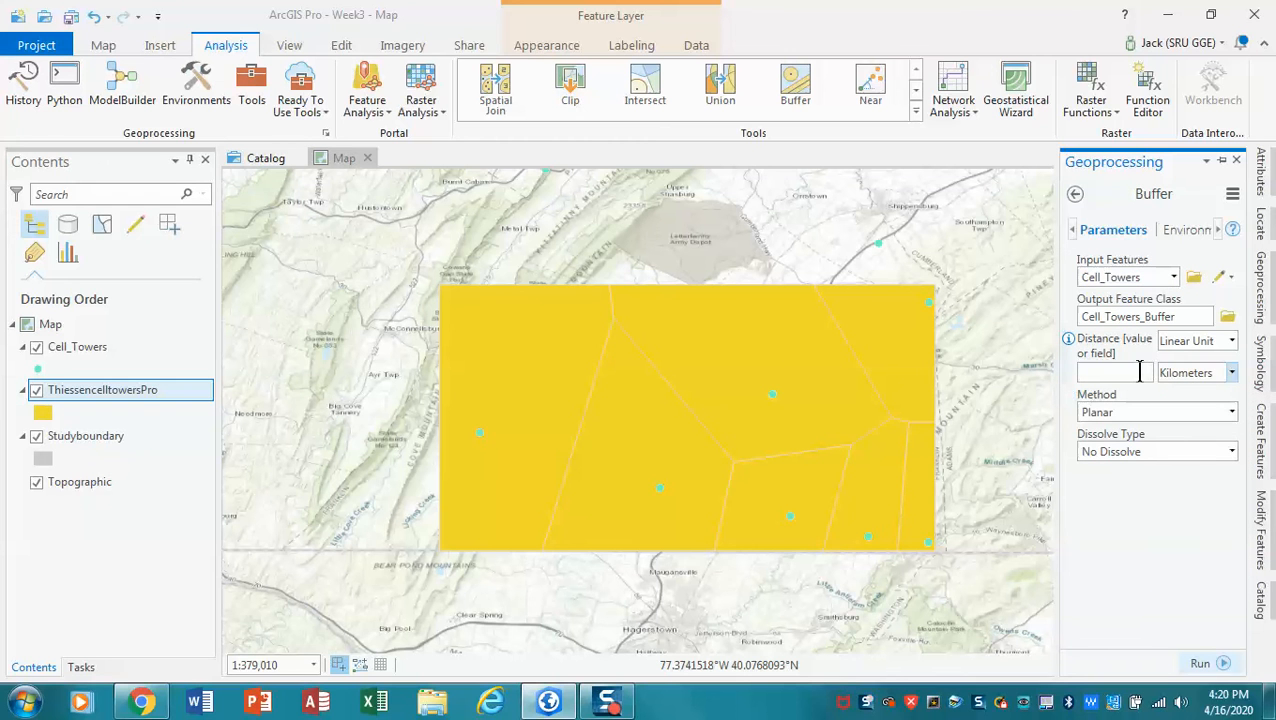
click(1139, 372)
text(5)
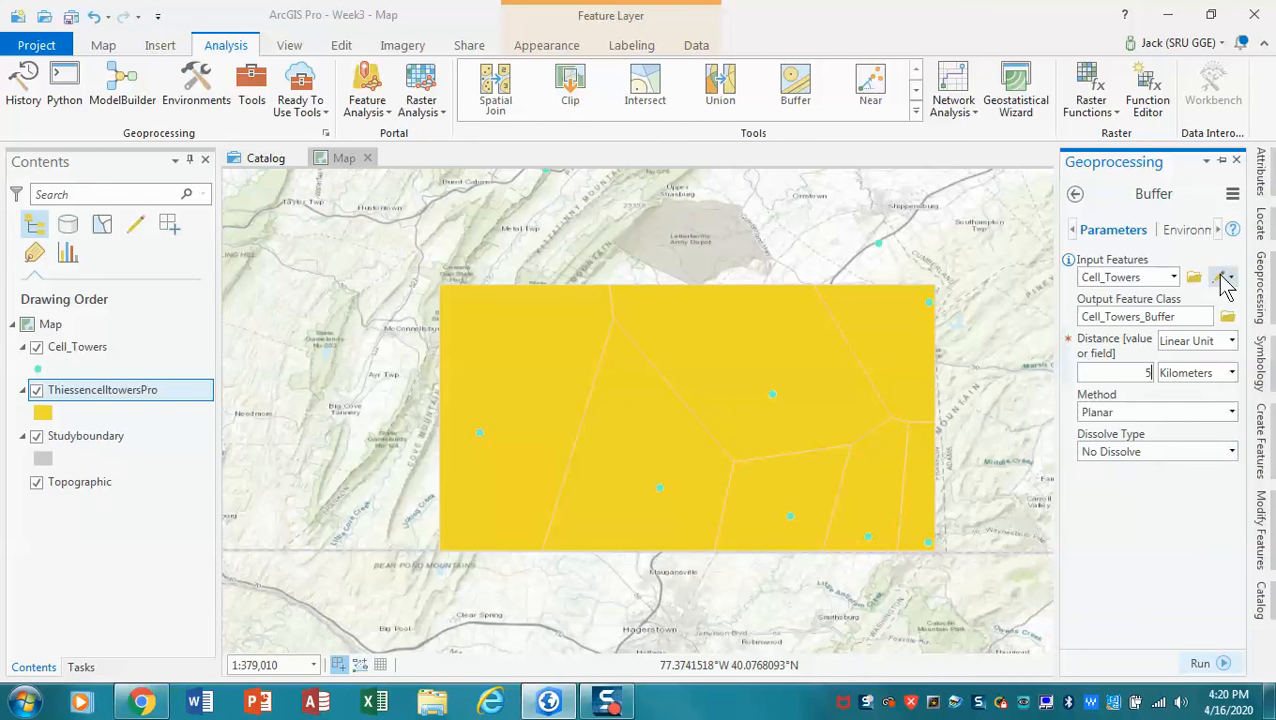
Step: Set the Buffer tool's processing extent to match the Studyboundary layer
click(1190, 231)
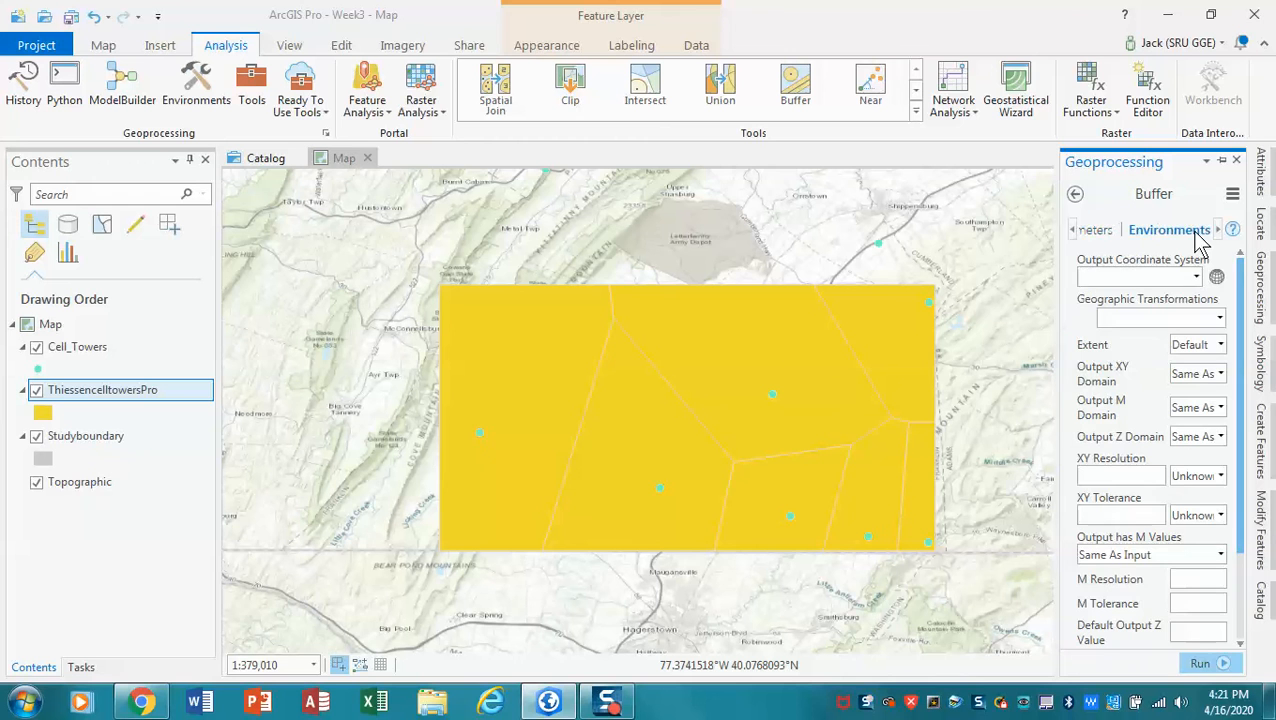
click(1220, 346)
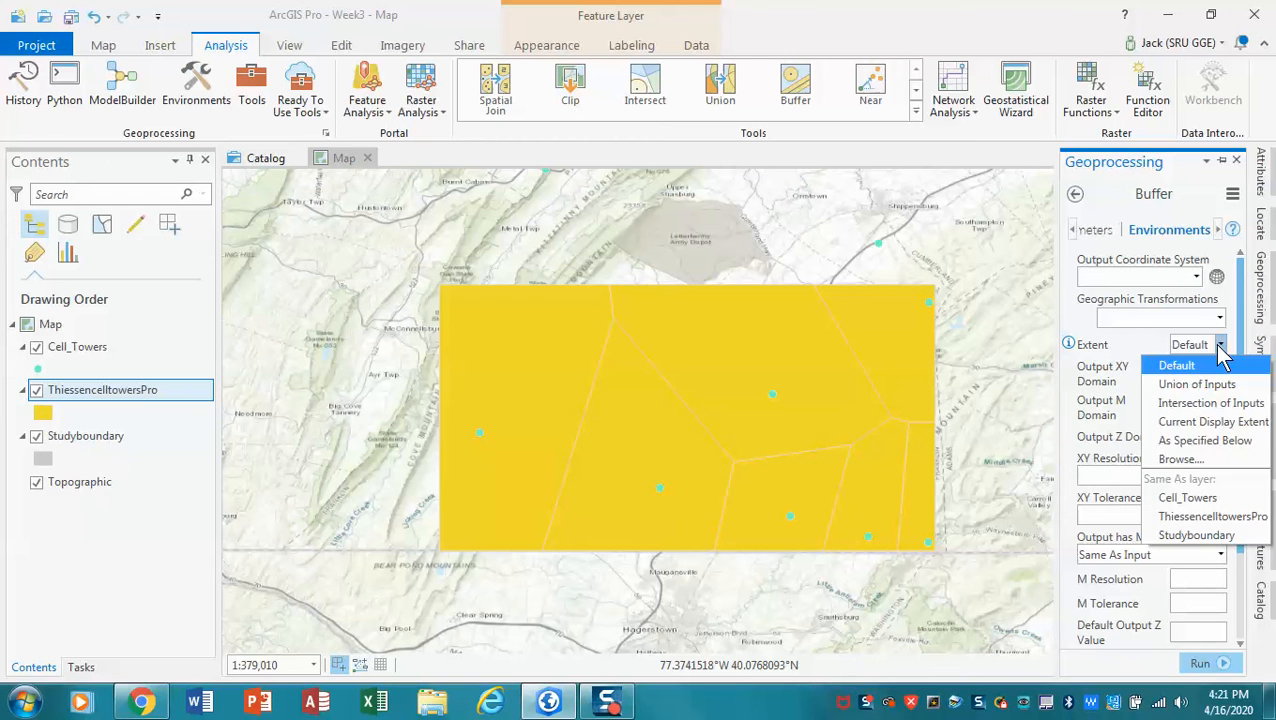
click(1198, 536)
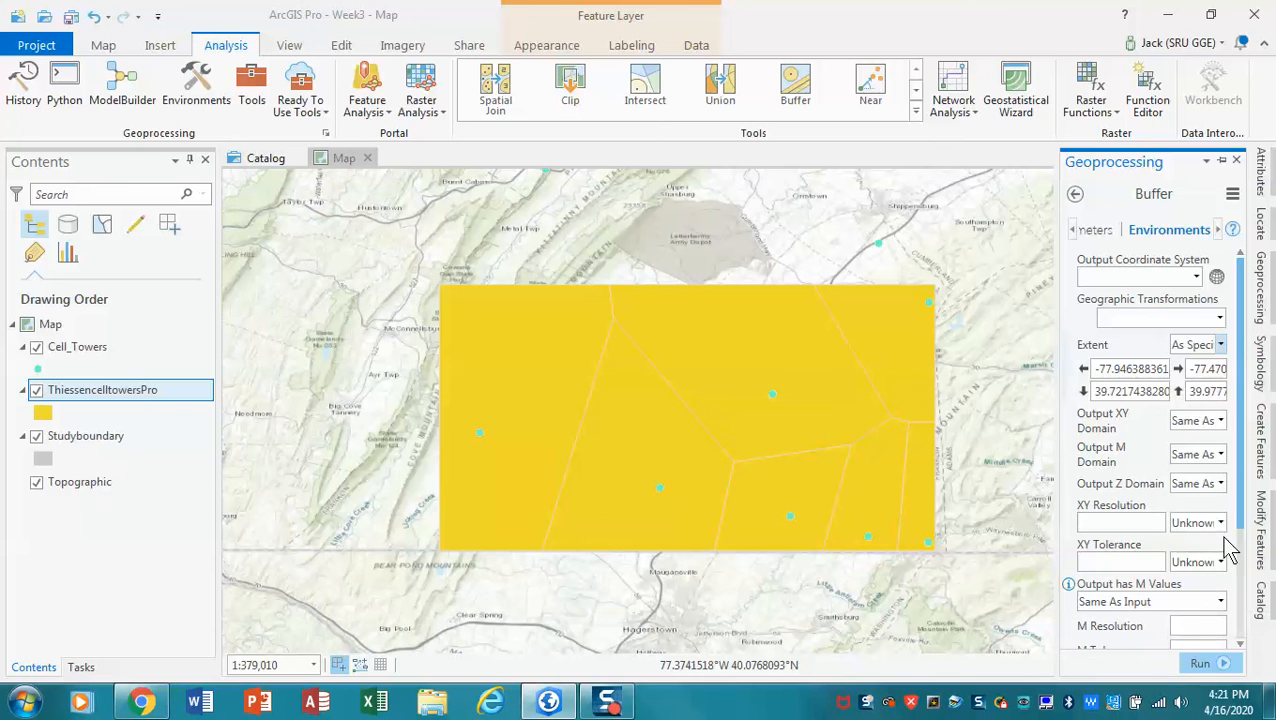
Step: Run the Buffer tool on Cell_Towers with a 5-kilometer distance, planar method and no dissolve
click(1099, 237)
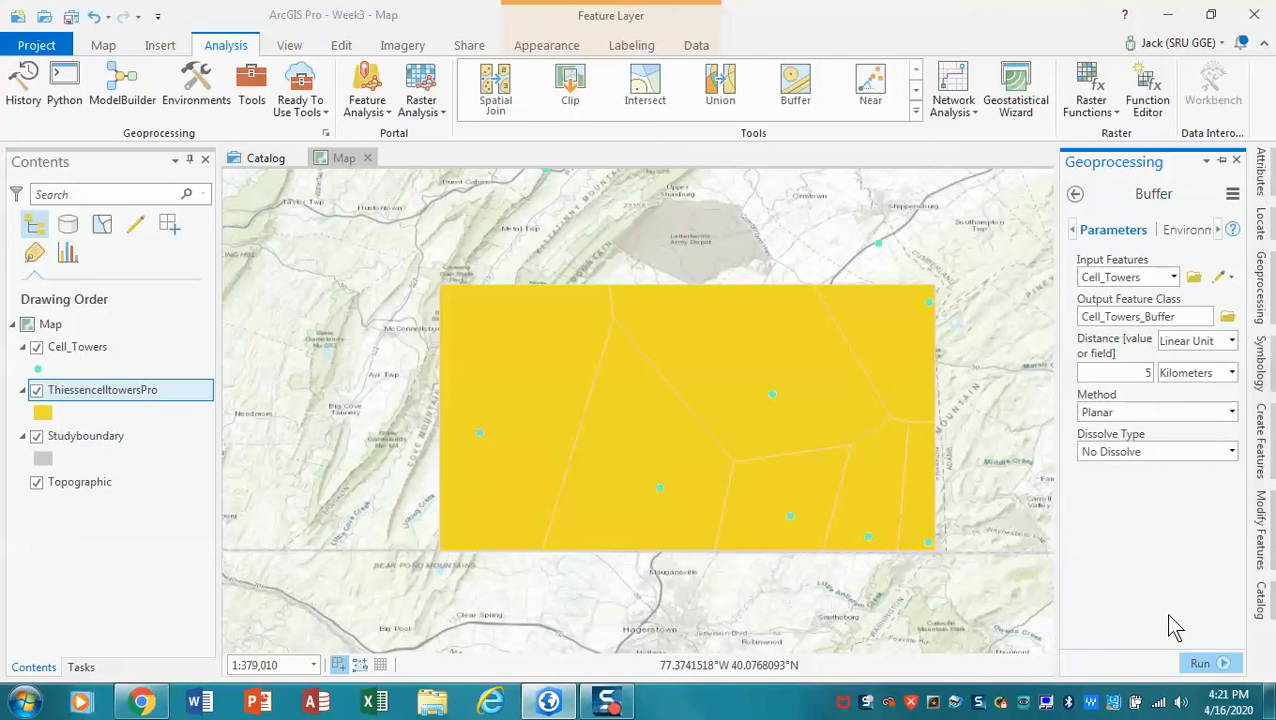
click(1203, 663)
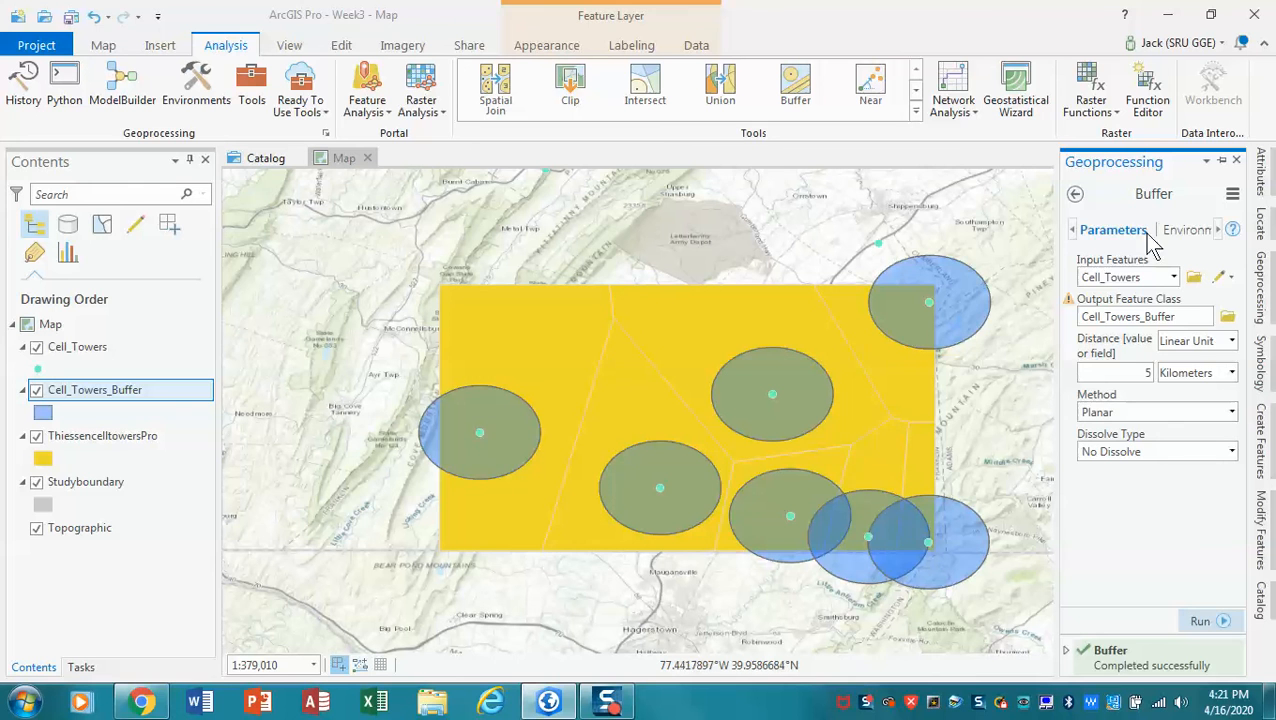
Step: Find and open the Multiple Ring Buffer geoprocessing tool and choose Cell_Towers as its input features
click(1075, 194)
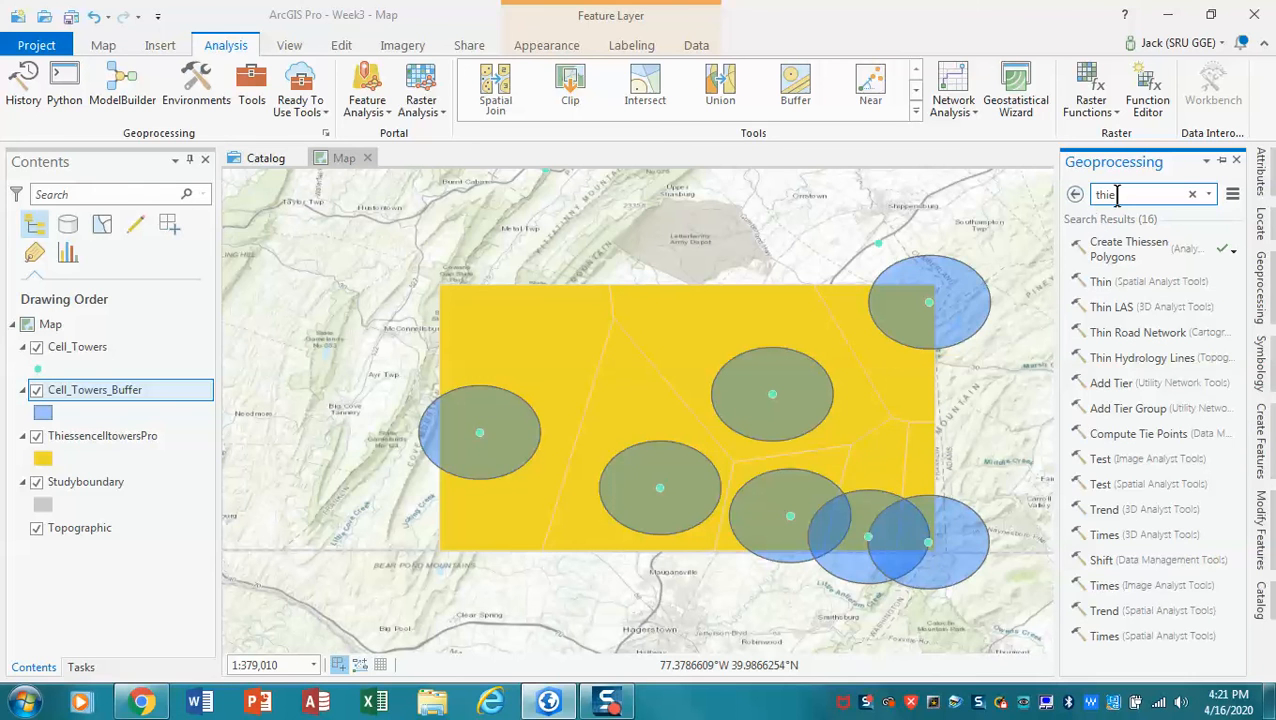
text(multi)
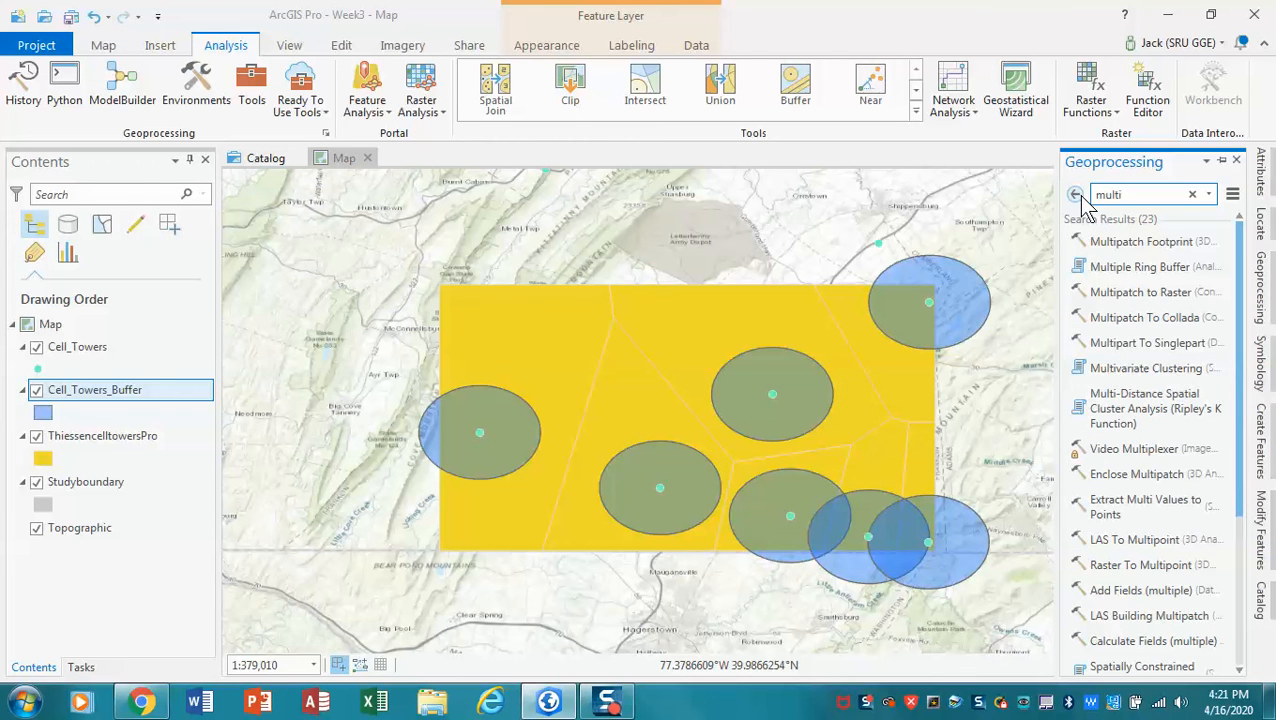
click(1148, 272)
click(1173, 277)
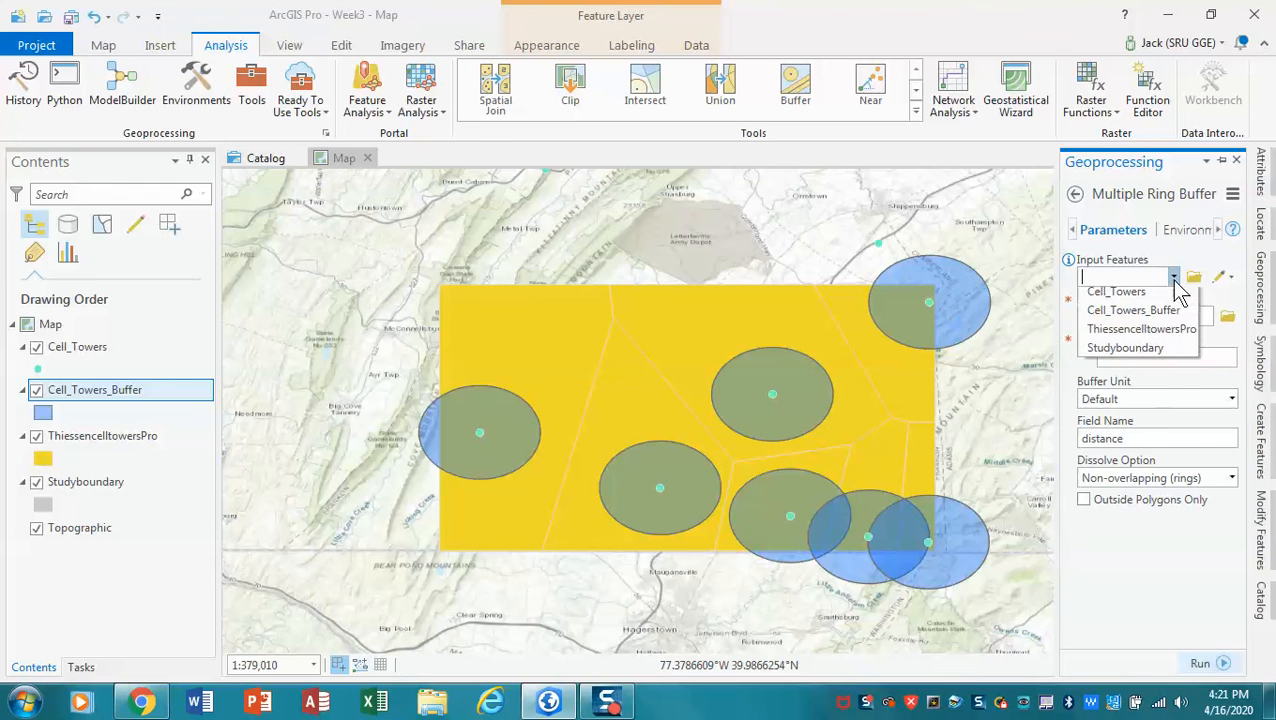
click(1145, 295)
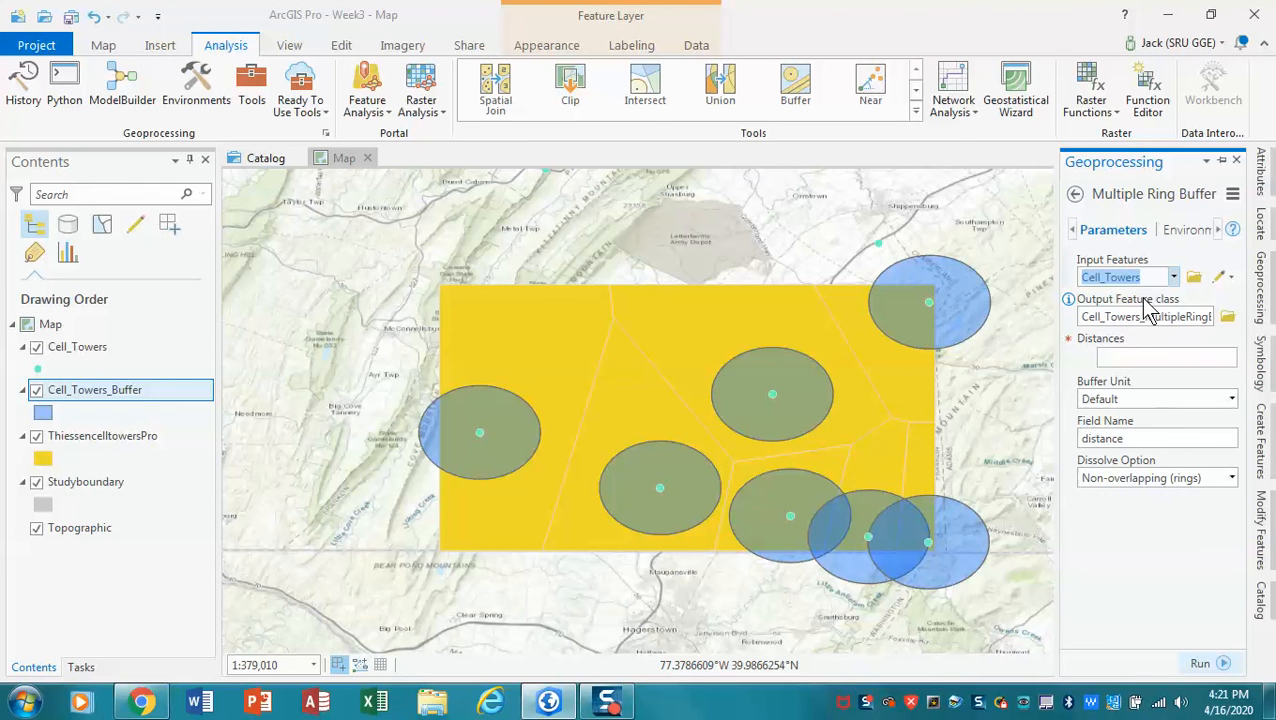
Step: Set the ring buffer distances to 2.5, 5, 7.5 and 10, with kilometers as the buffer unit
click(1165, 359)
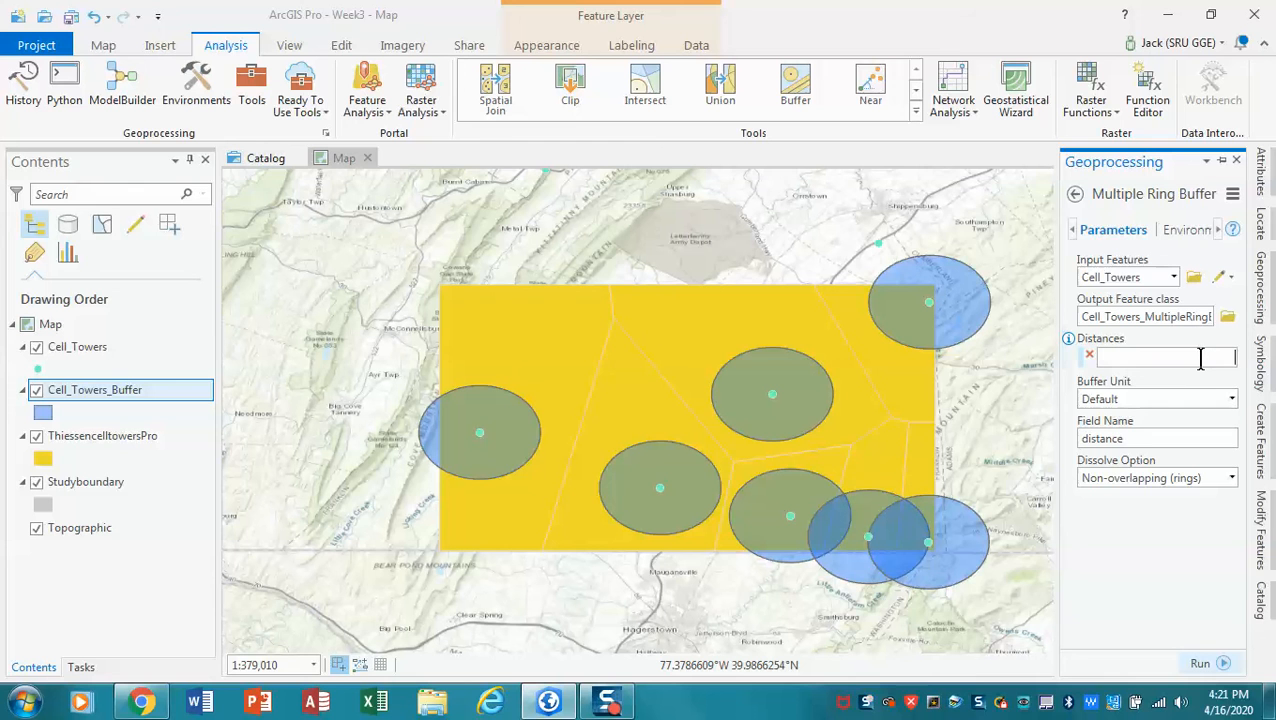
text(2.5)
click(1177, 374)
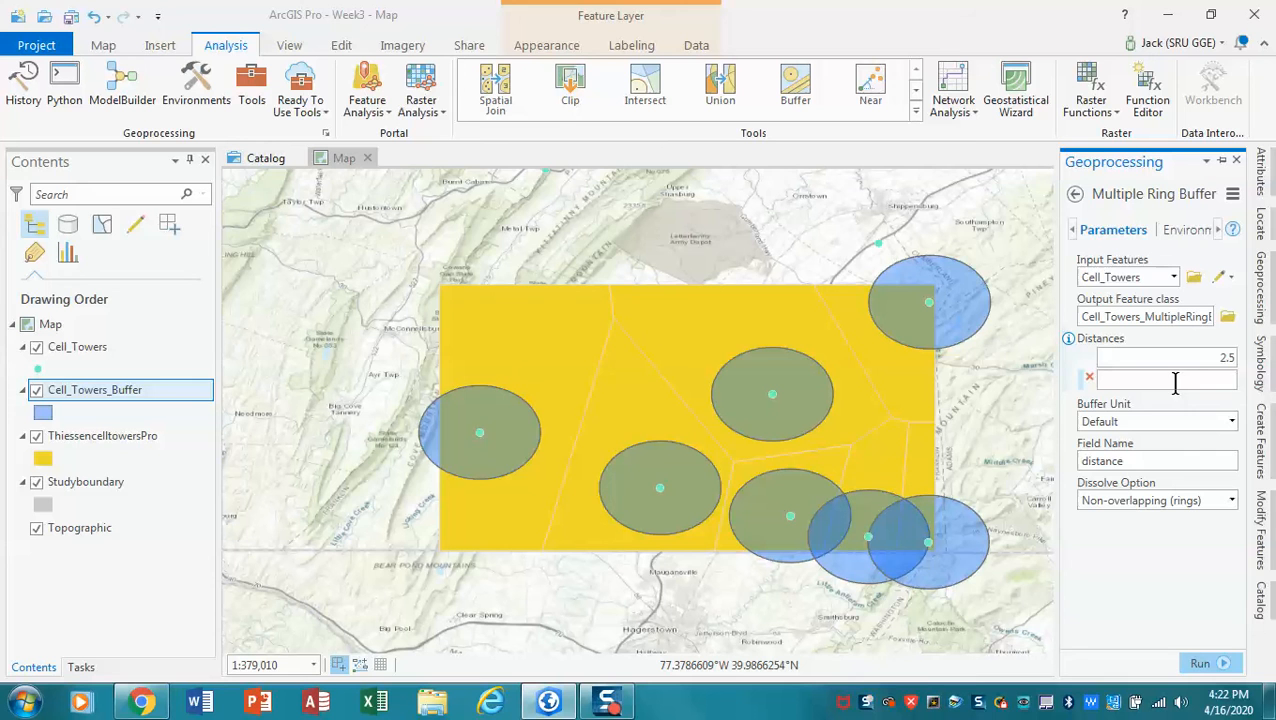
text(5)
key(Tab)
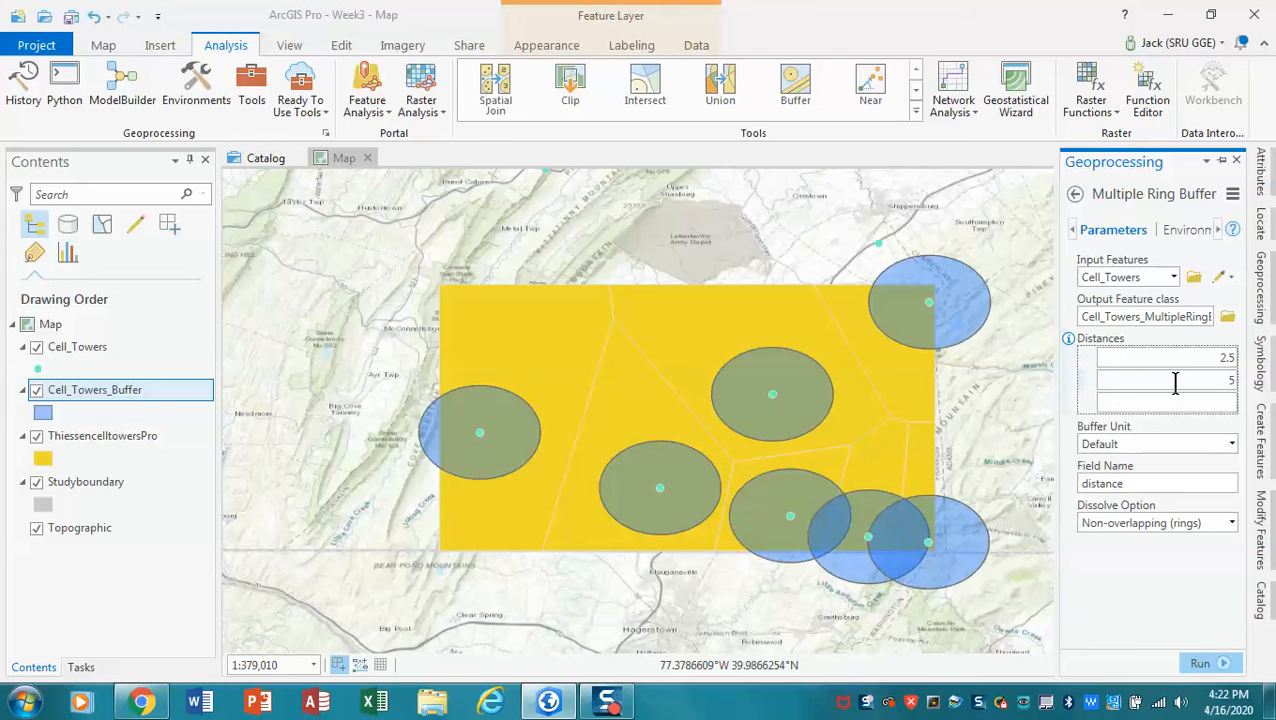
click(1175, 383)
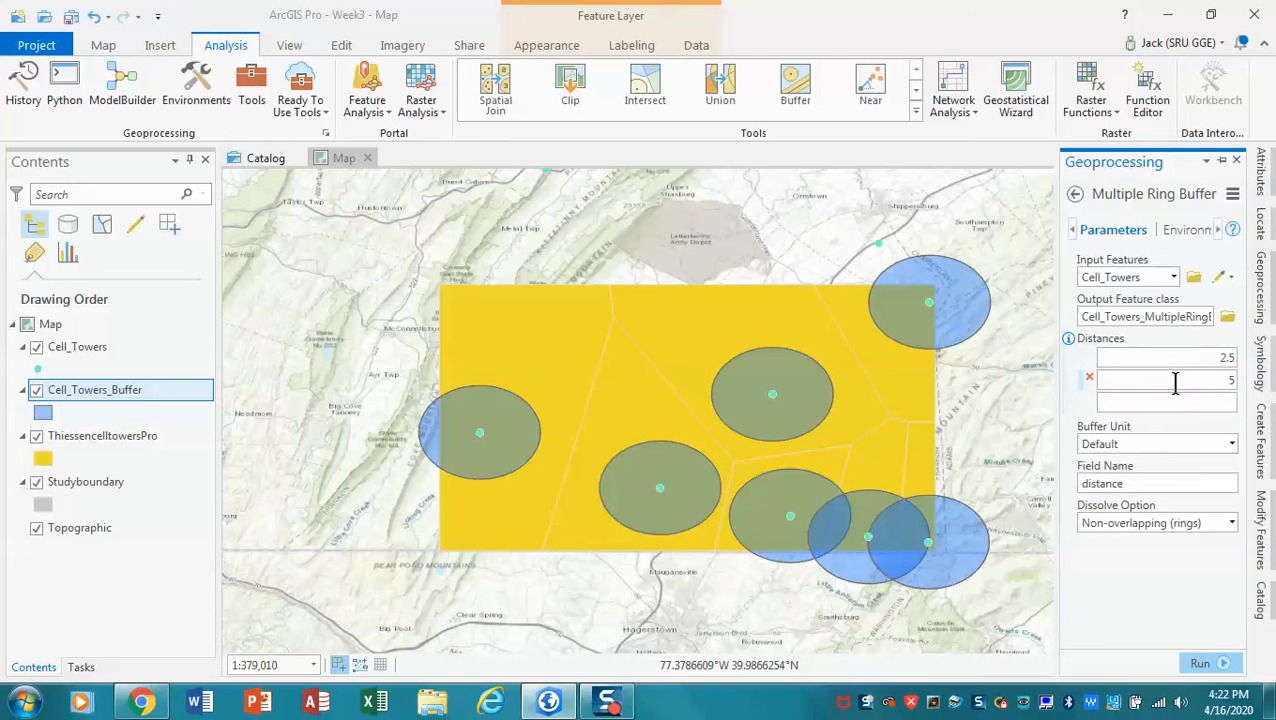
click(1183, 396)
text(7.5)
key(Return)
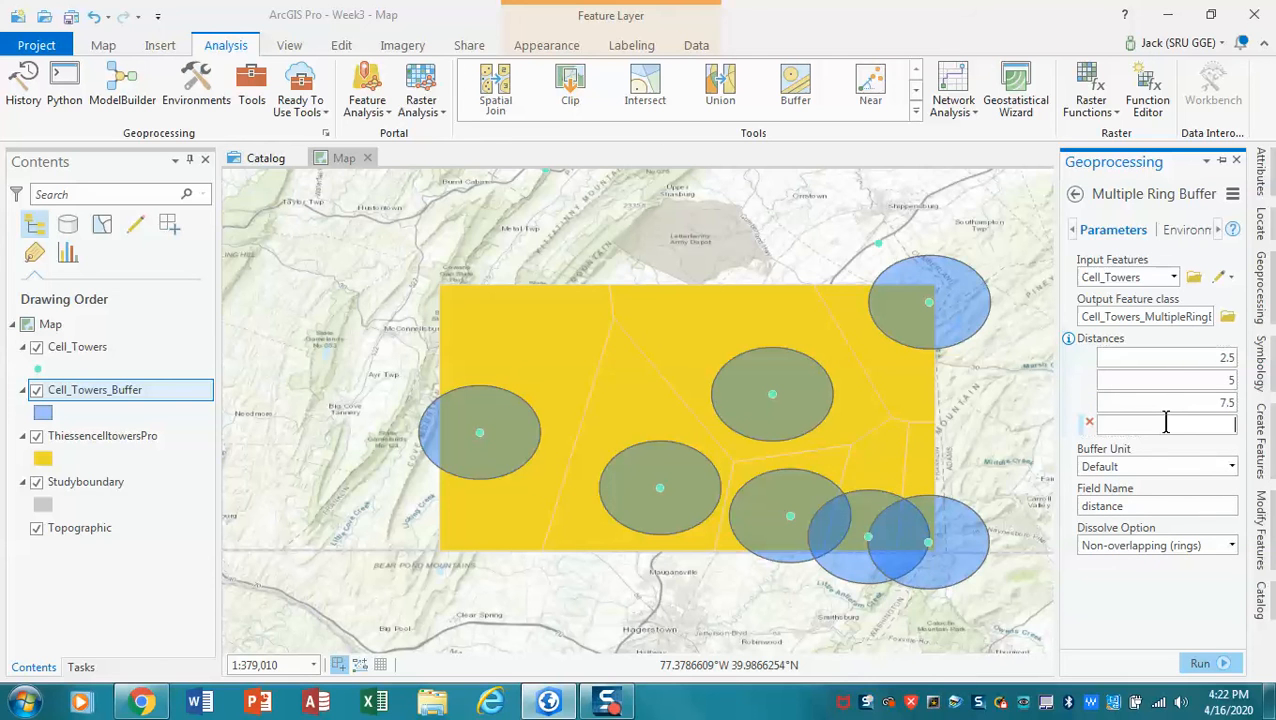
text(10)
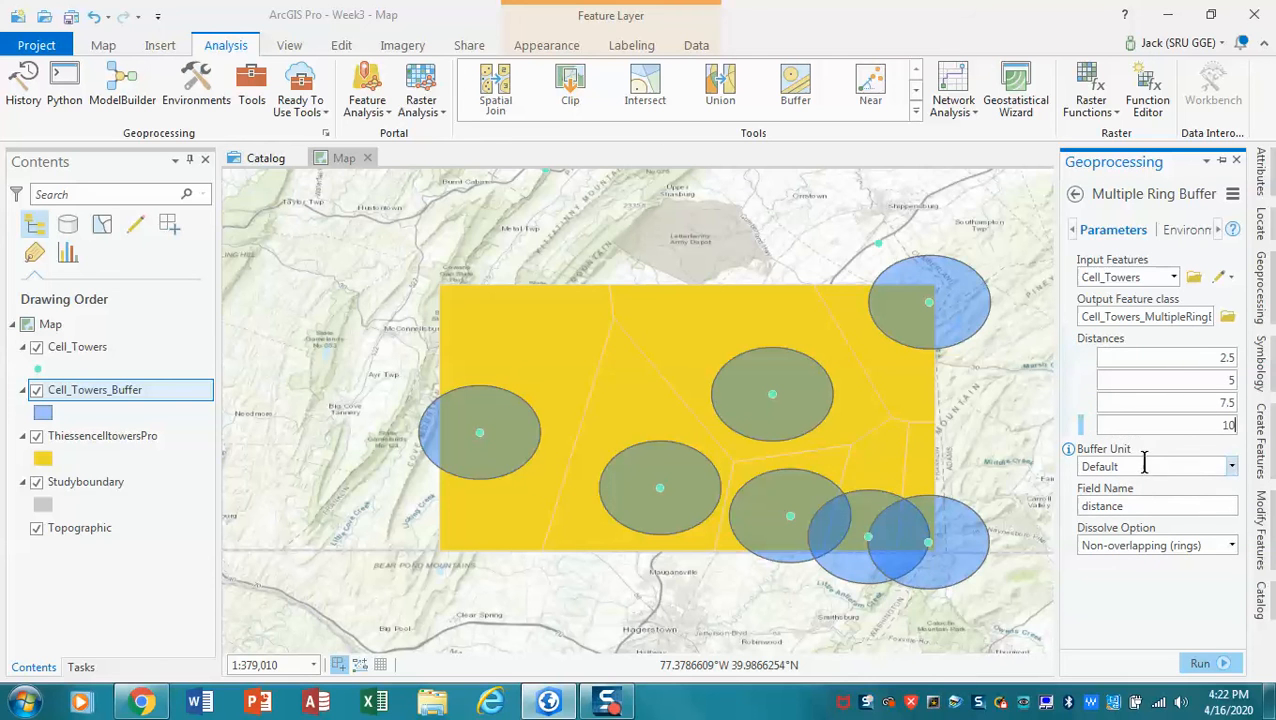
click(1233, 470)
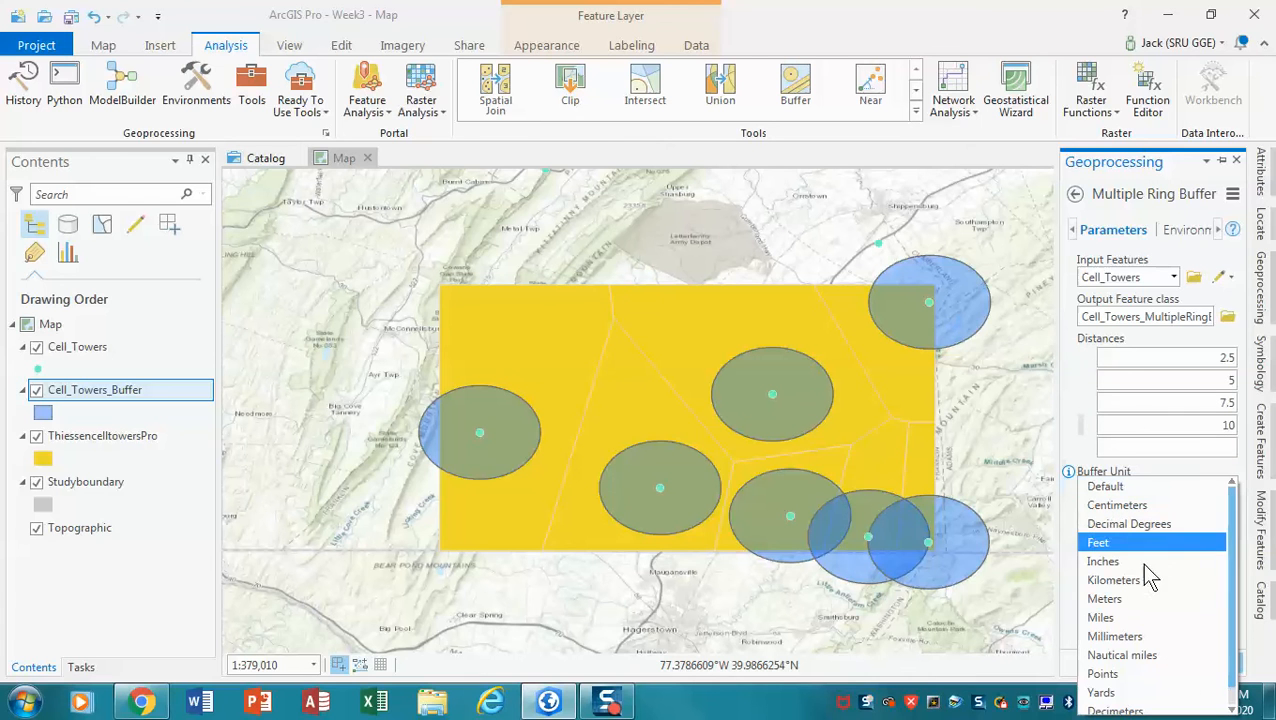
click(1138, 585)
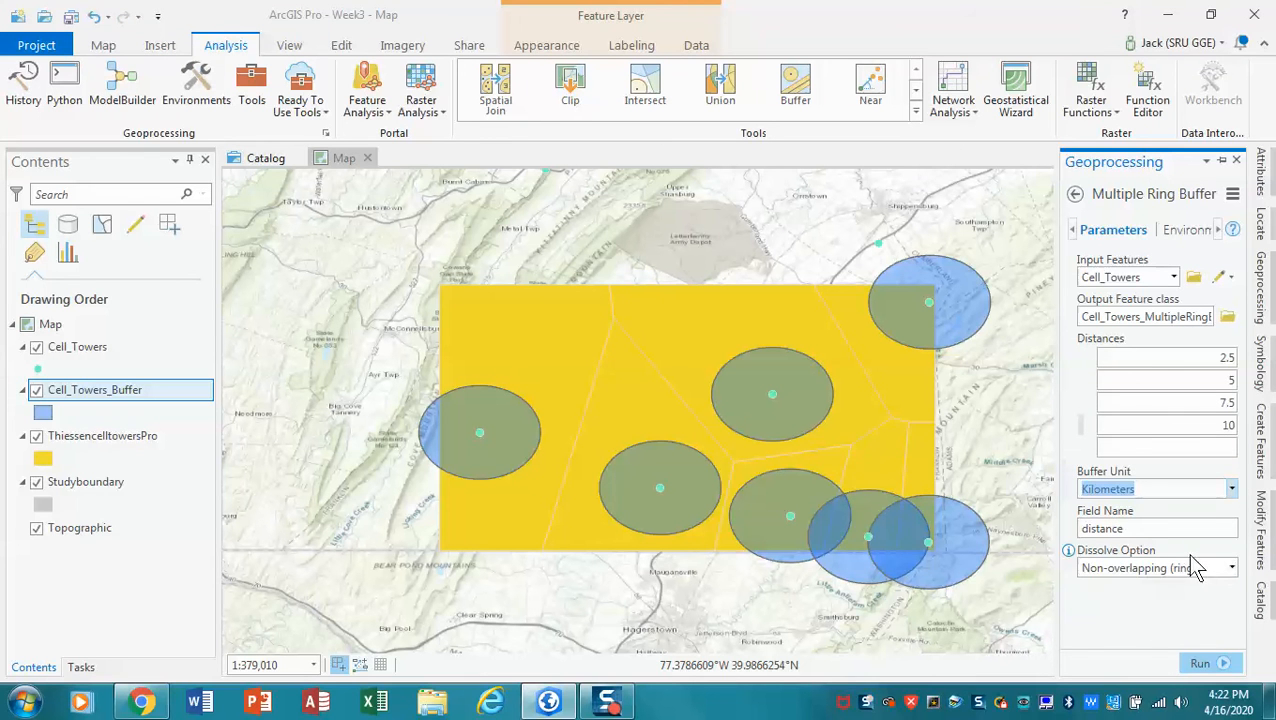
Step: Set the Multiple Ring Buffer tool's processing extent to match the Studyboundary layer
click(1190, 236)
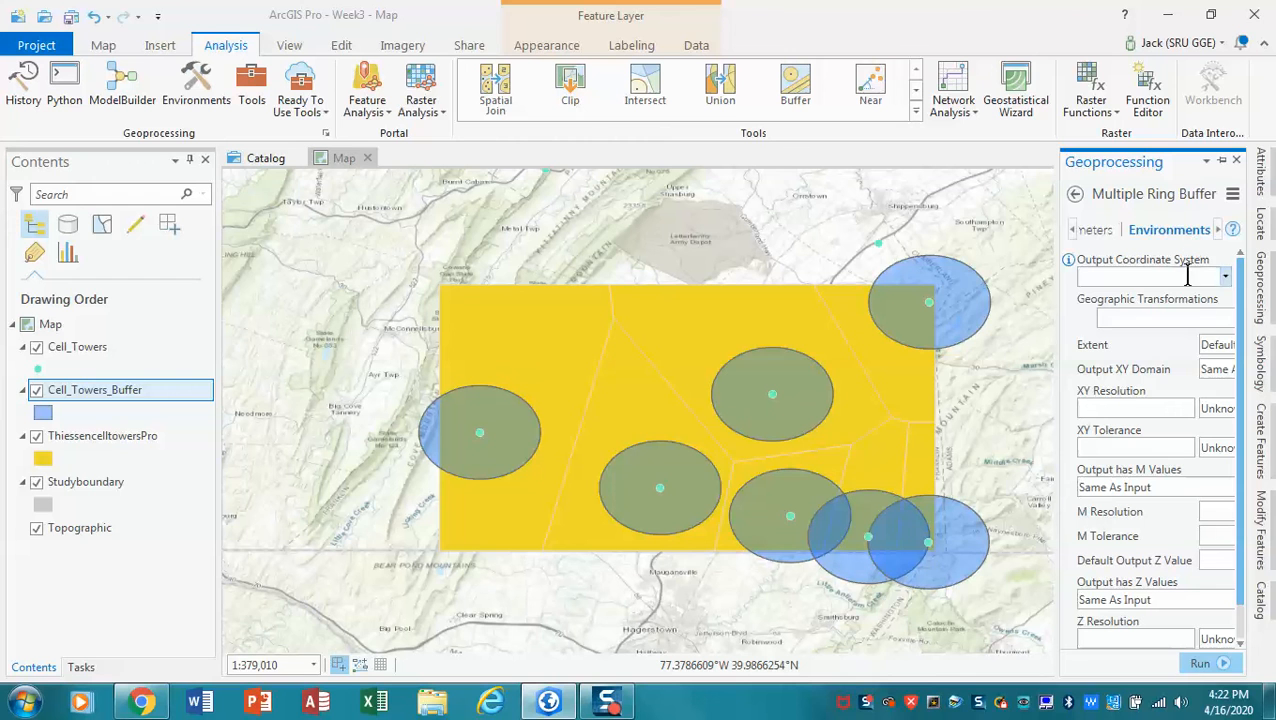
click(1212, 345)
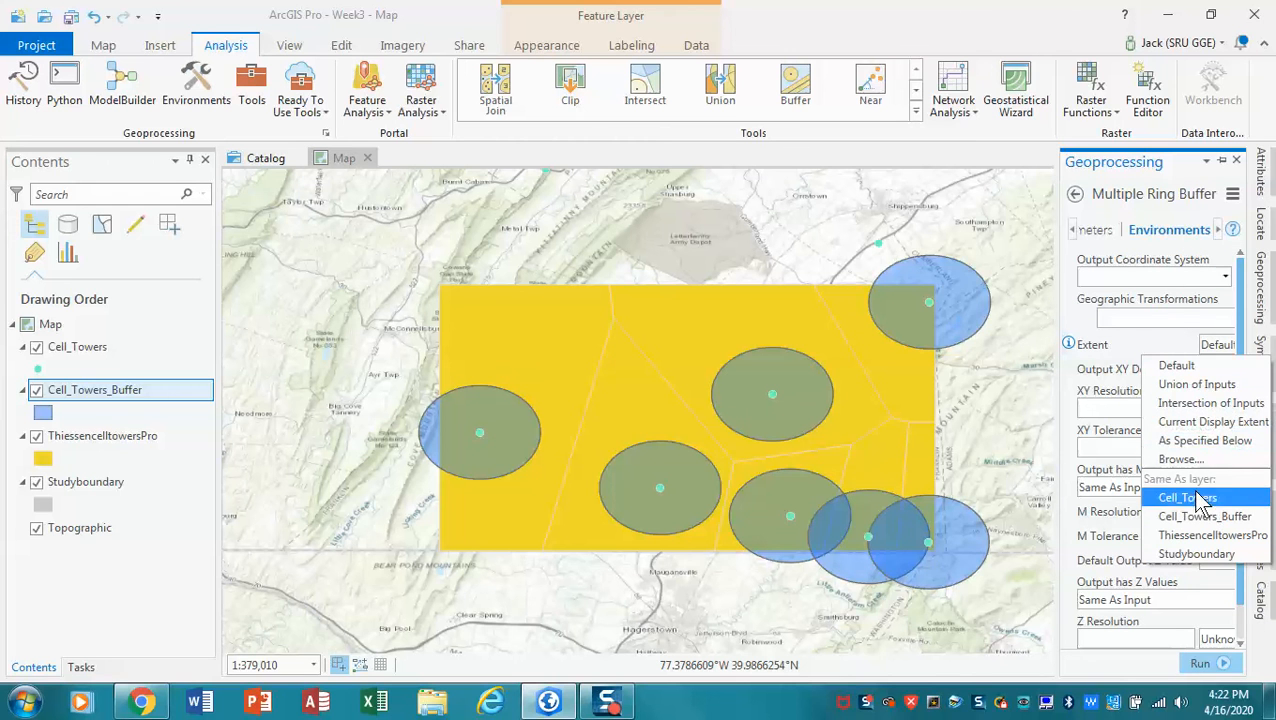
click(1192, 554)
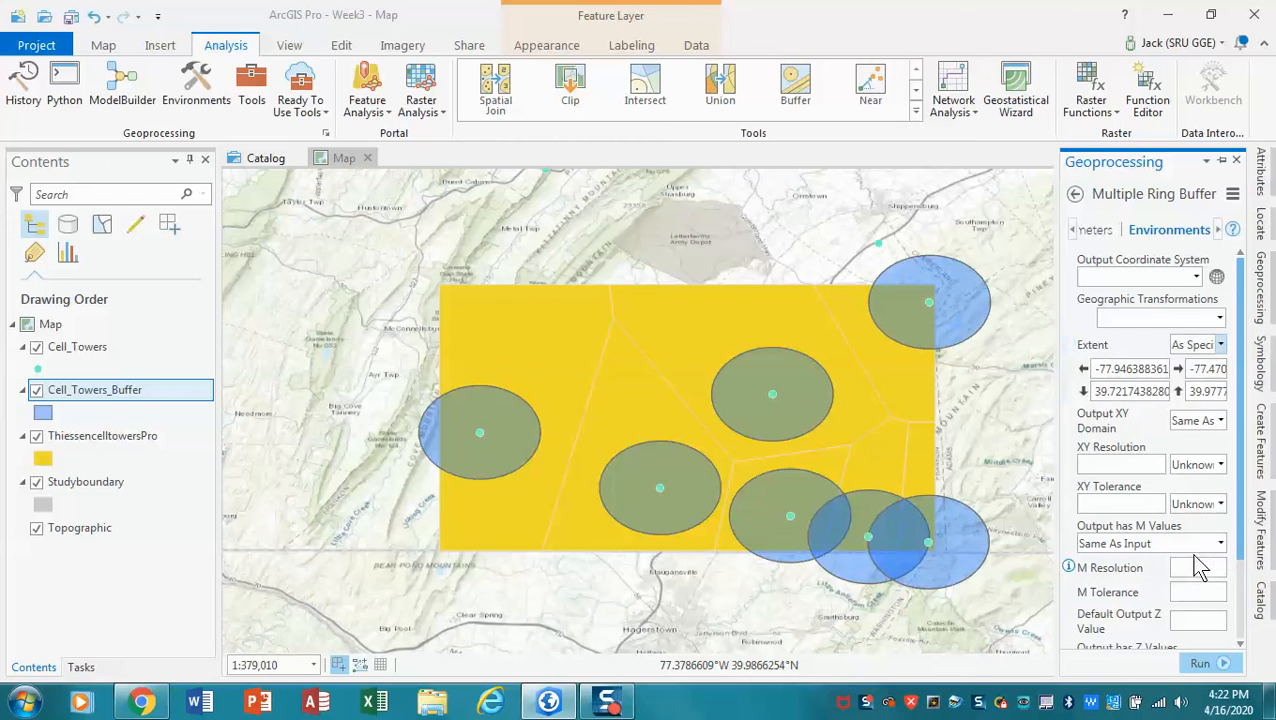
Step: Run Multiple Ring Buffer with the dissolve option set to Non-overlapping (rings)
click(1099, 233)
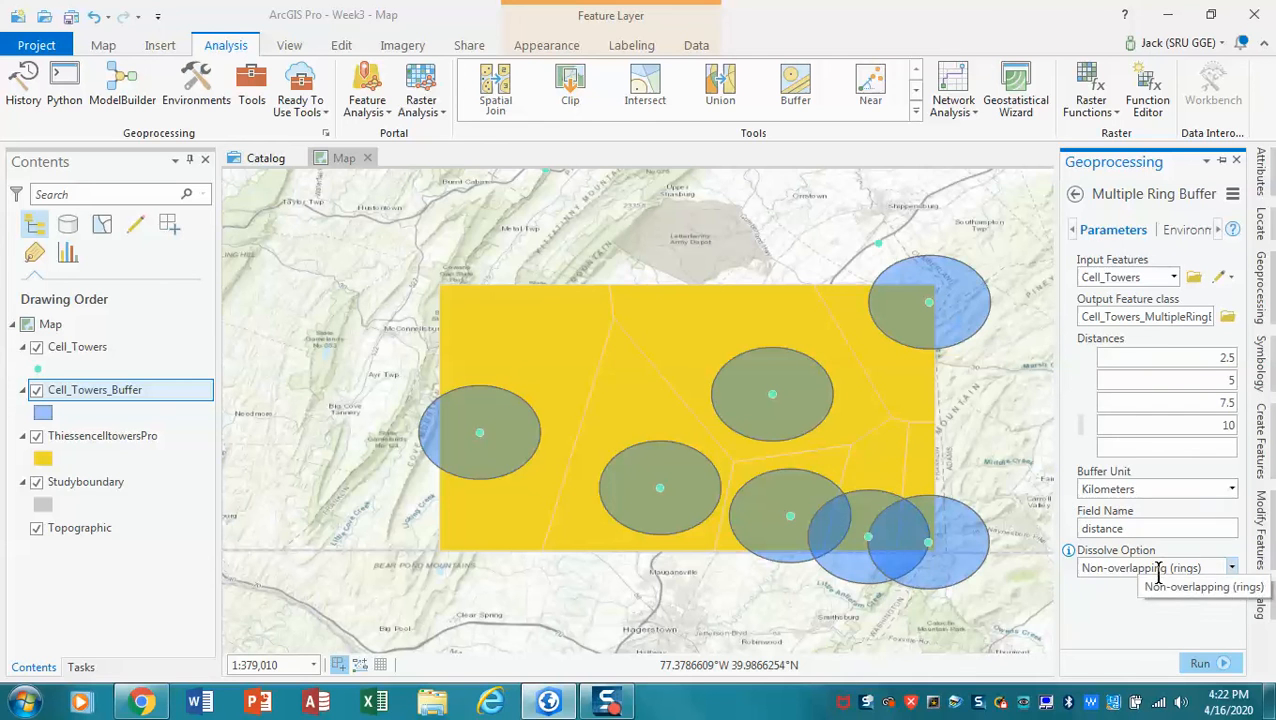
click(1231, 567)
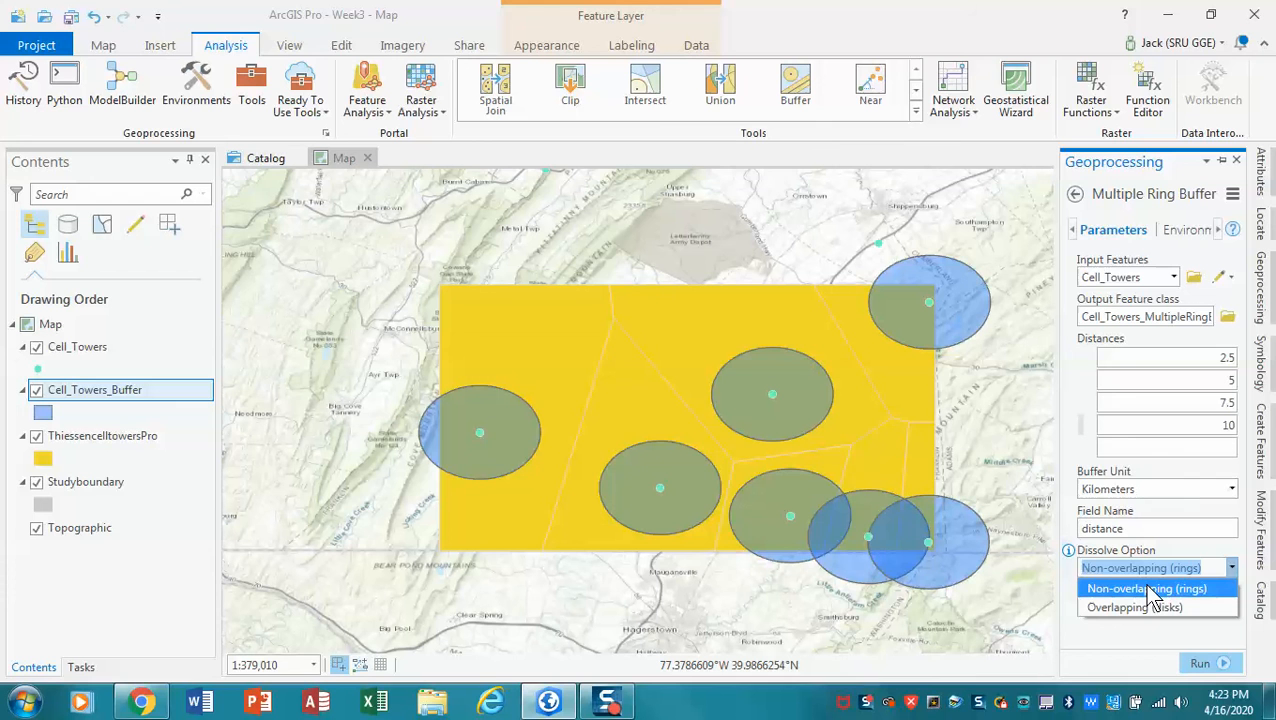
click(1147, 586)
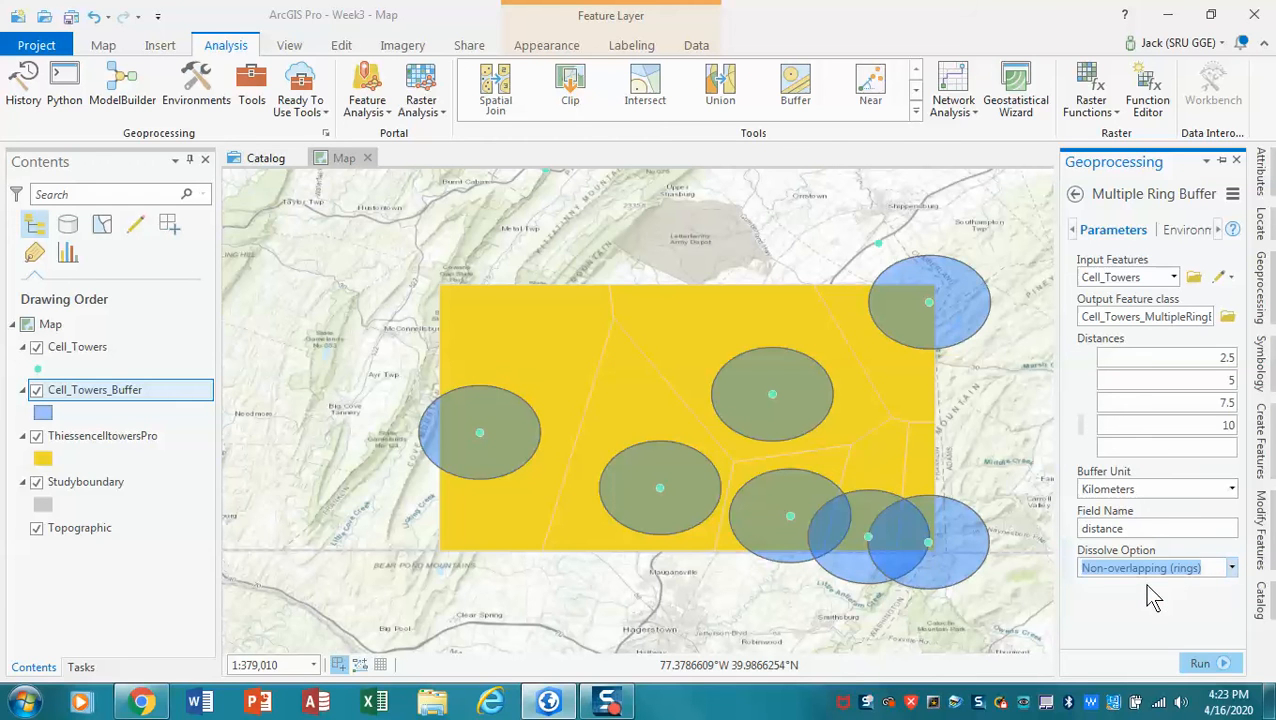
click(1214, 665)
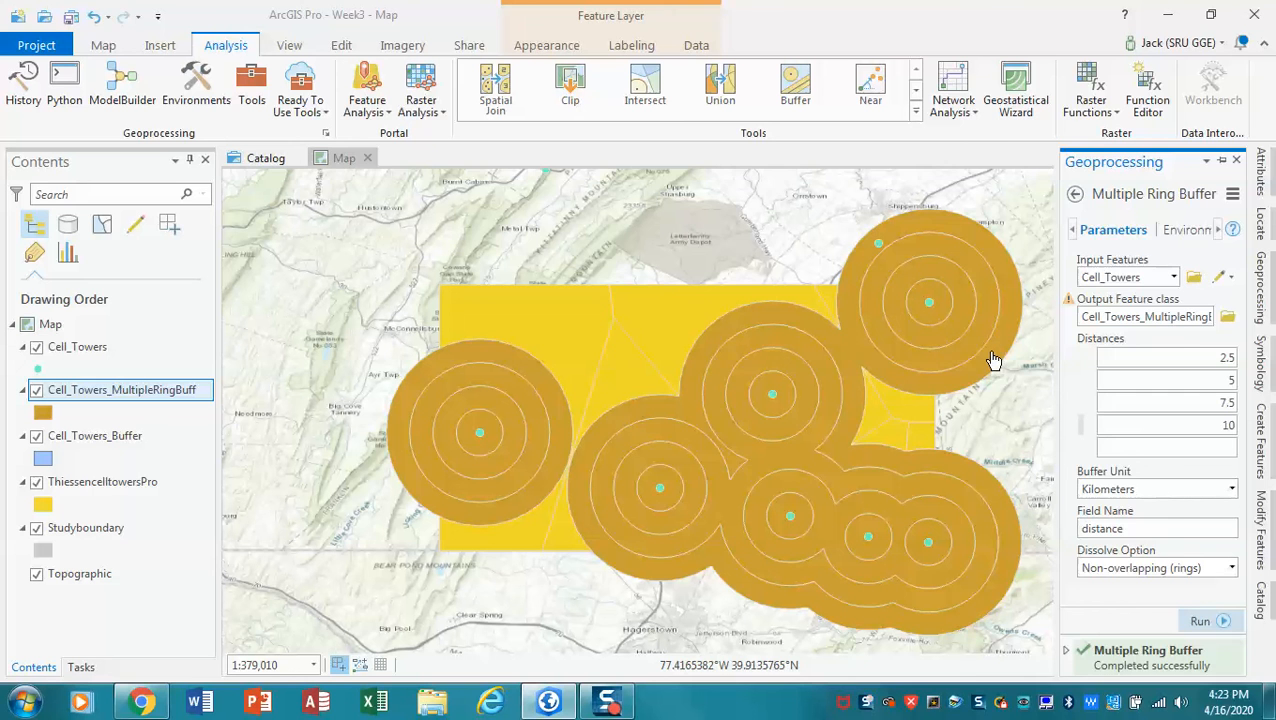
Step: Inspect the attributes of the individual buffer rings around the northeastern cell tower, from the outermost ring to the innermost
click(993, 360)
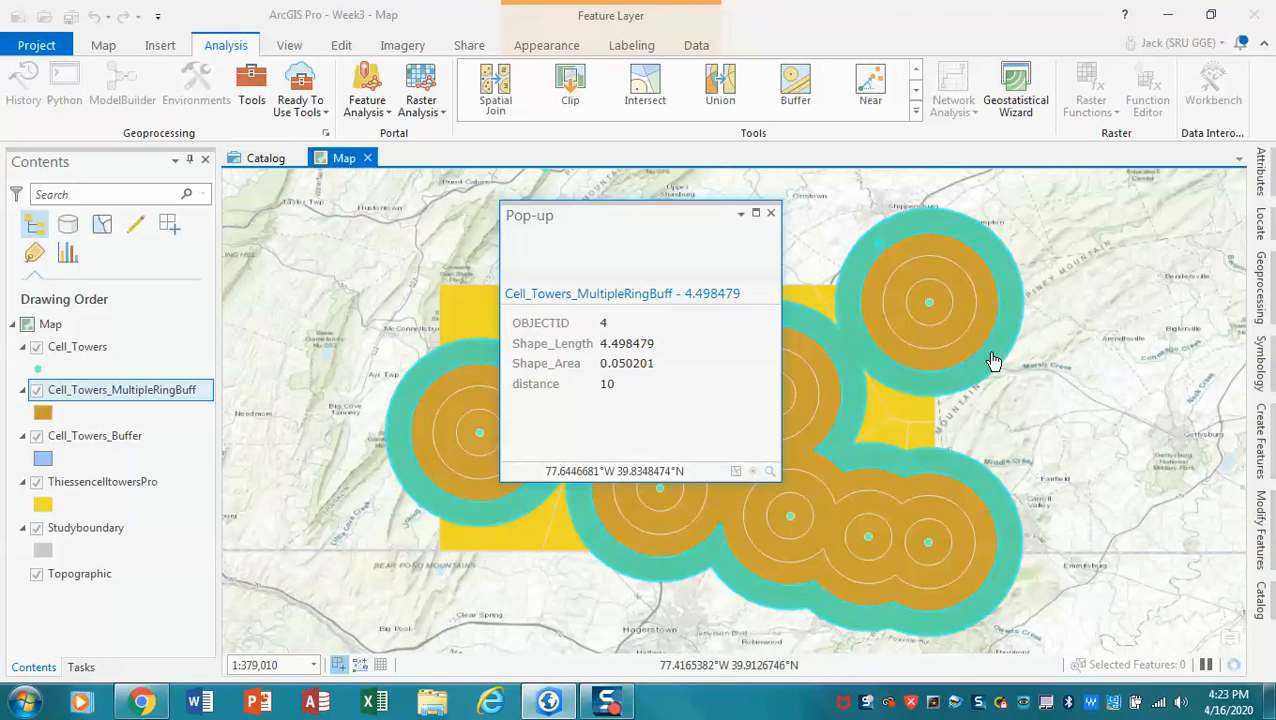
click(963, 350)
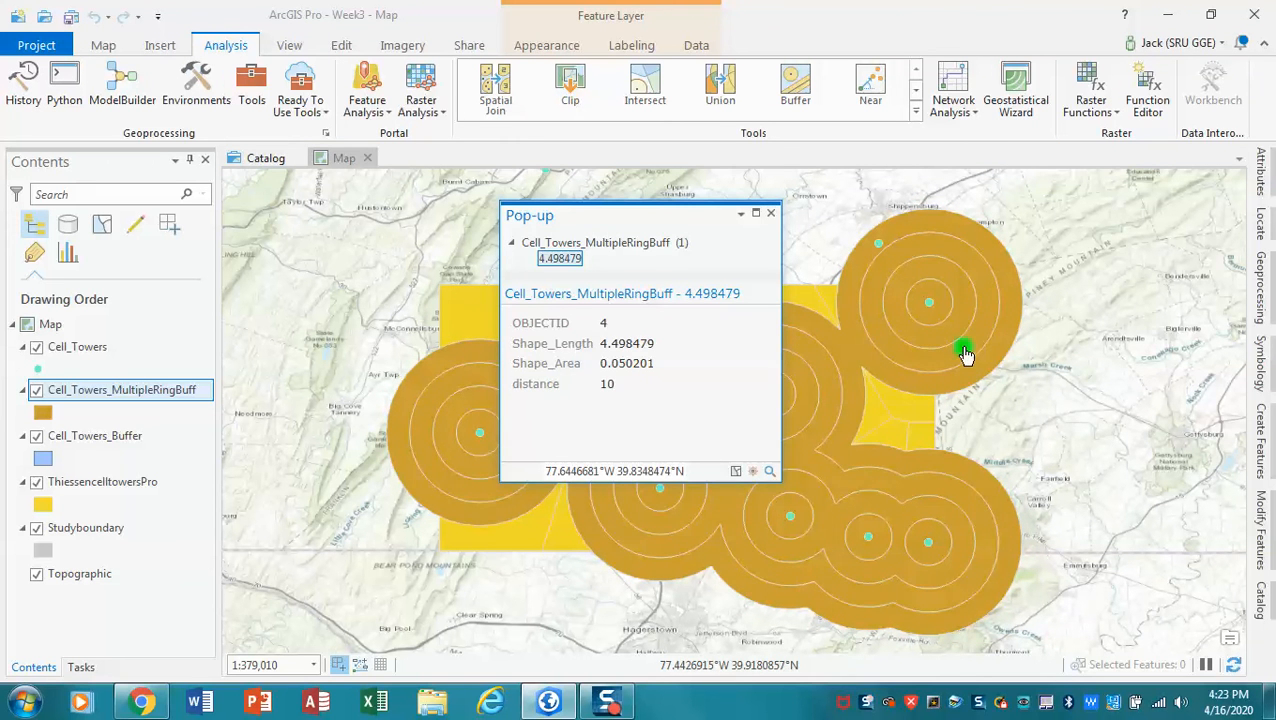
click(940, 336)
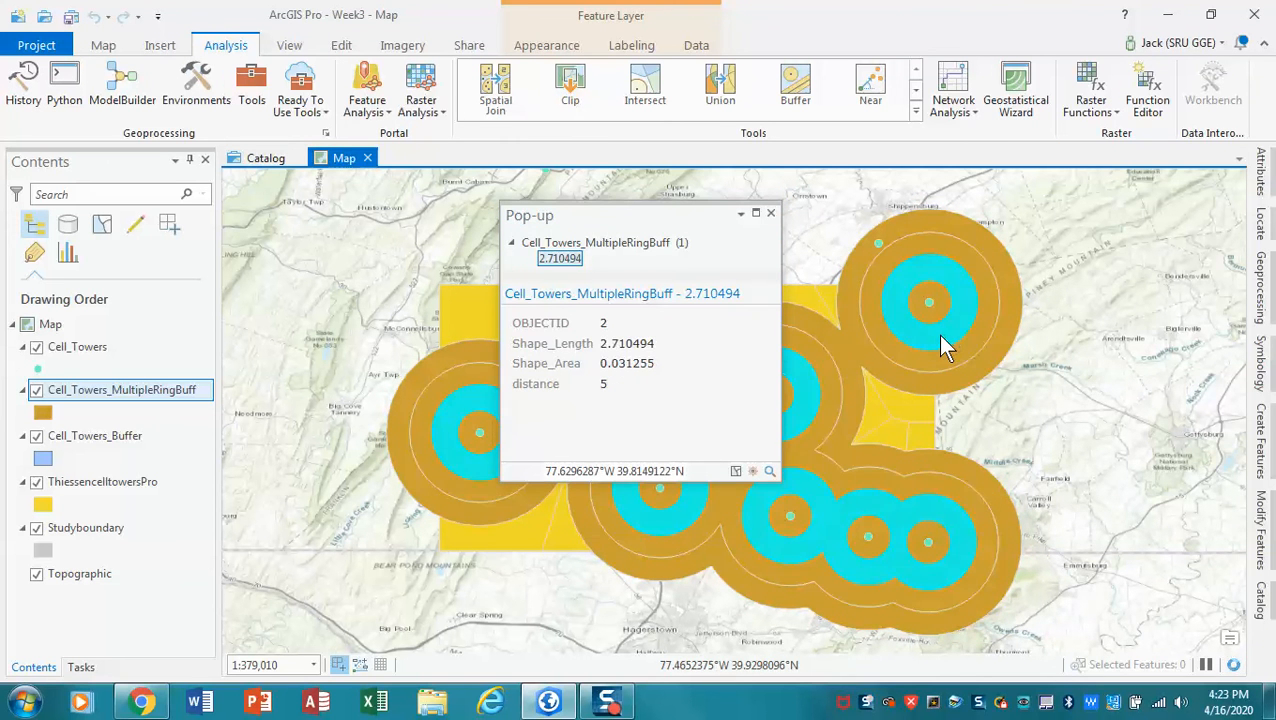
click(926, 315)
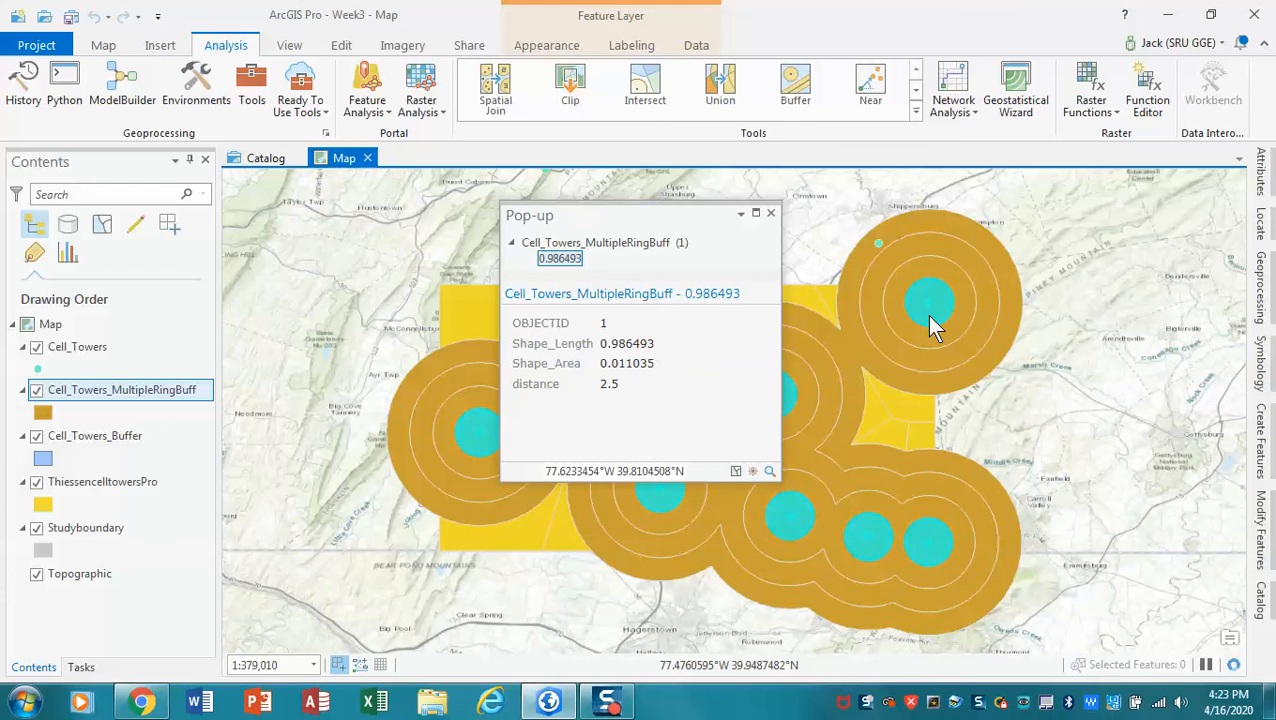